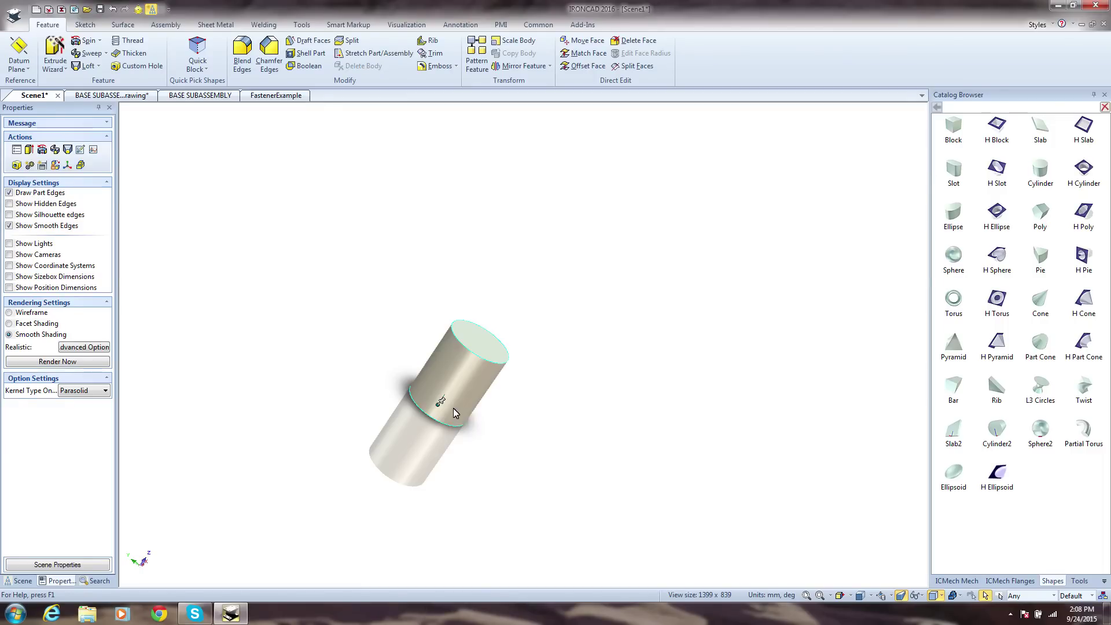
Stretch the cylinder's height to 500 mm from its upper end.
{"action": "left_click", "coordinate": [472, 407]}
{"action": "left_click", "coordinate": [471, 386]}
{"action": "middle_click_drag", "start_coordinate": [480, 365], "coordinate": [505, 336]}
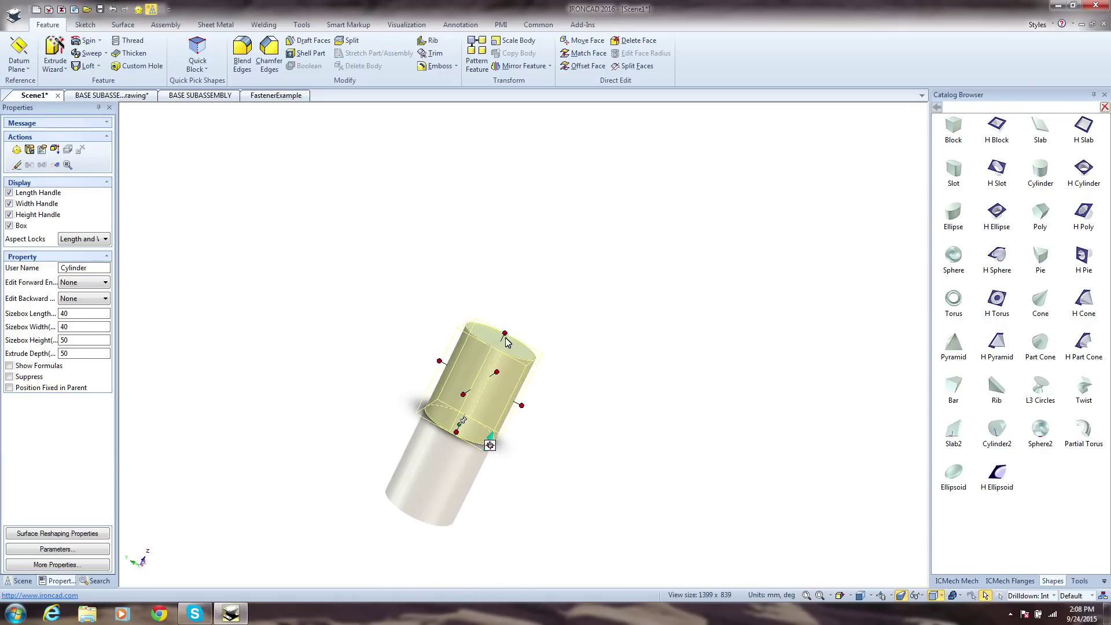
{"action": "left_click_drag", "start_coordinate": [505, 337], "coordinate": [627, 181]}
{"action": "type", "text": "500"}
{"action": "key", "text": "Return"}
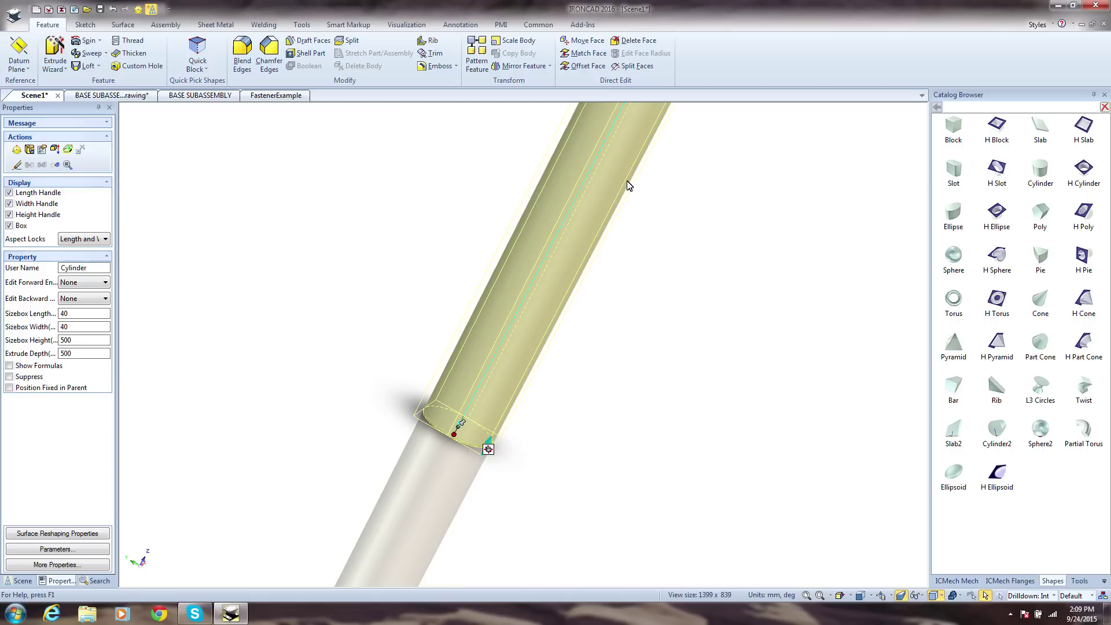
Set the cylinder's diameter to 180 mm.
{"action": "key", "text": "F8"}
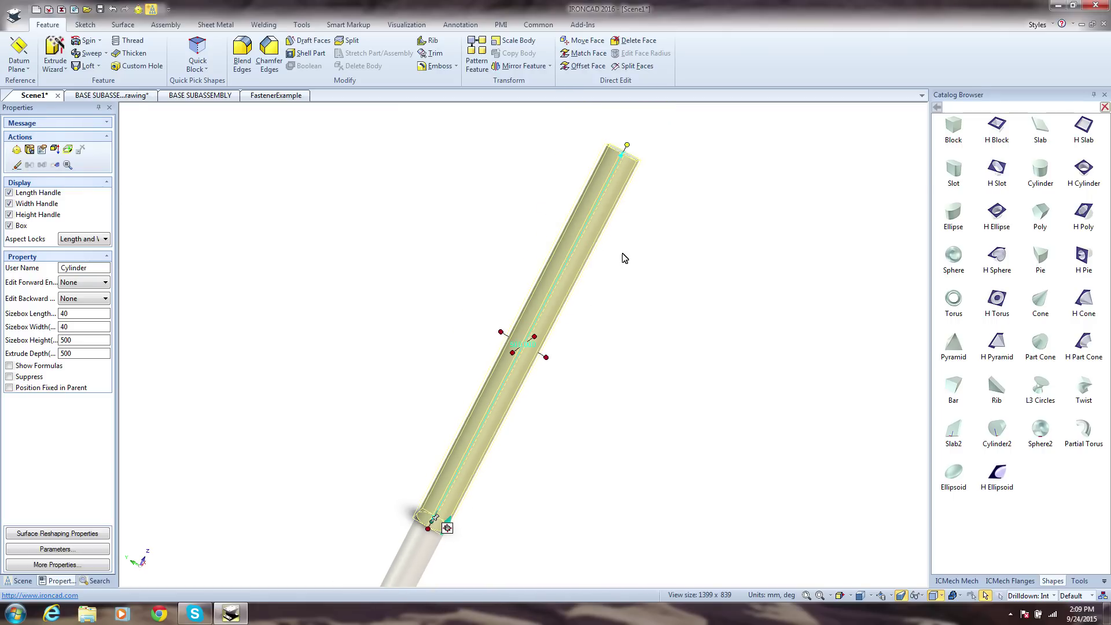
{"action": "left_click_drag", "start_coordinate": [546, 357], "coordinate": [599, 390]}
{"action": "type", "text": "180"}
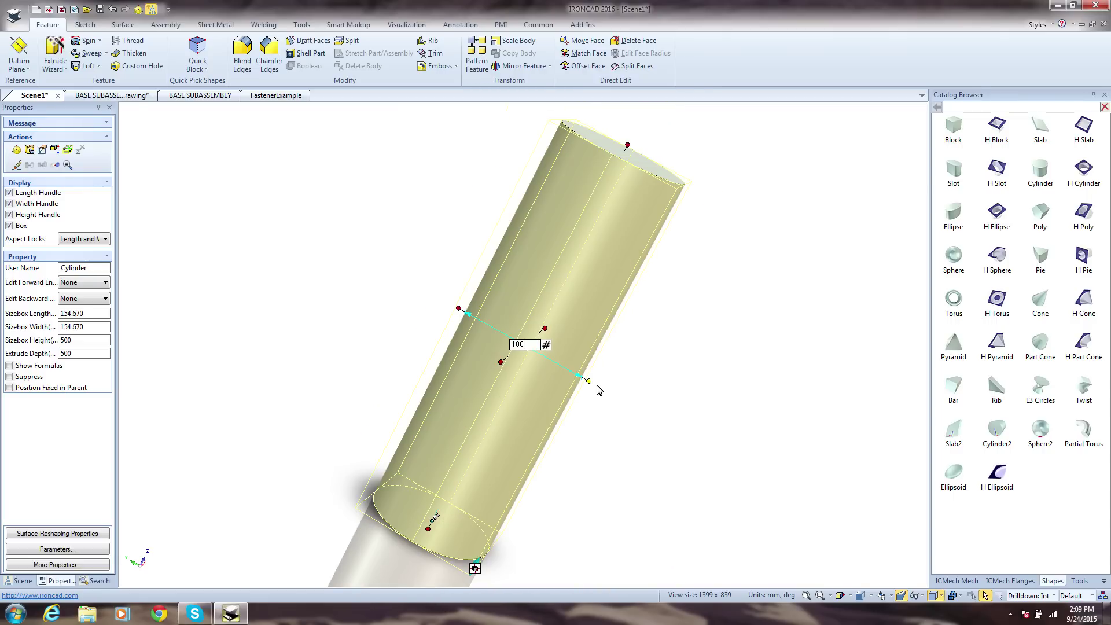
{"action": "key", "text": "Return"}
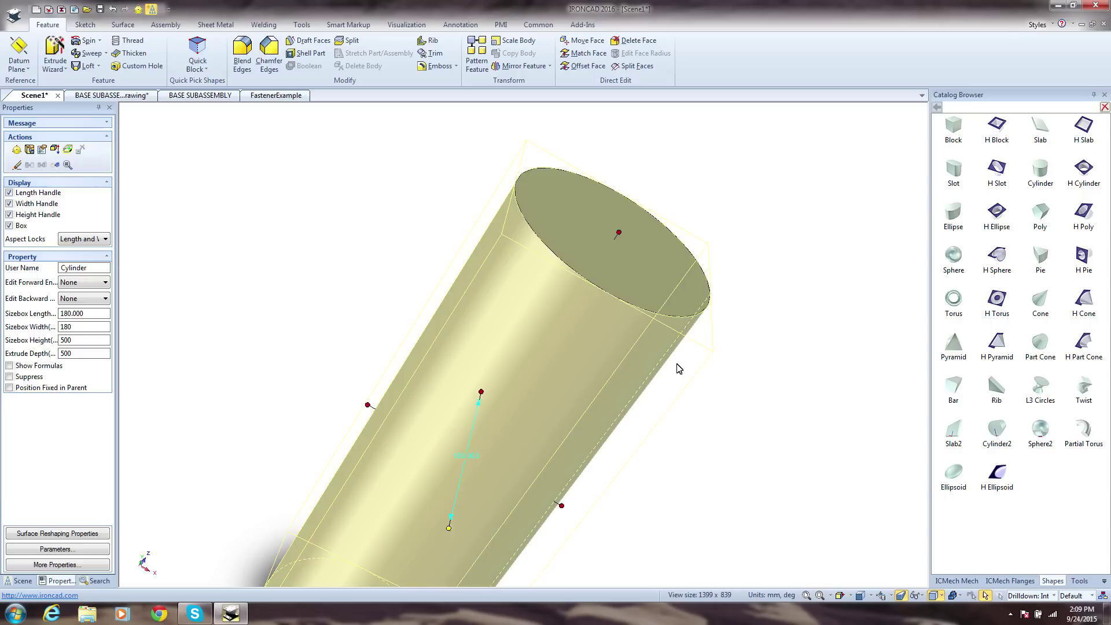
Add a second cylinder at the centre of the large cylinder's end face with a height of 250 mm.
{"action": "left_click_drag", "start_coordinate": [1041, 172], "coordinate": [616, 247]}
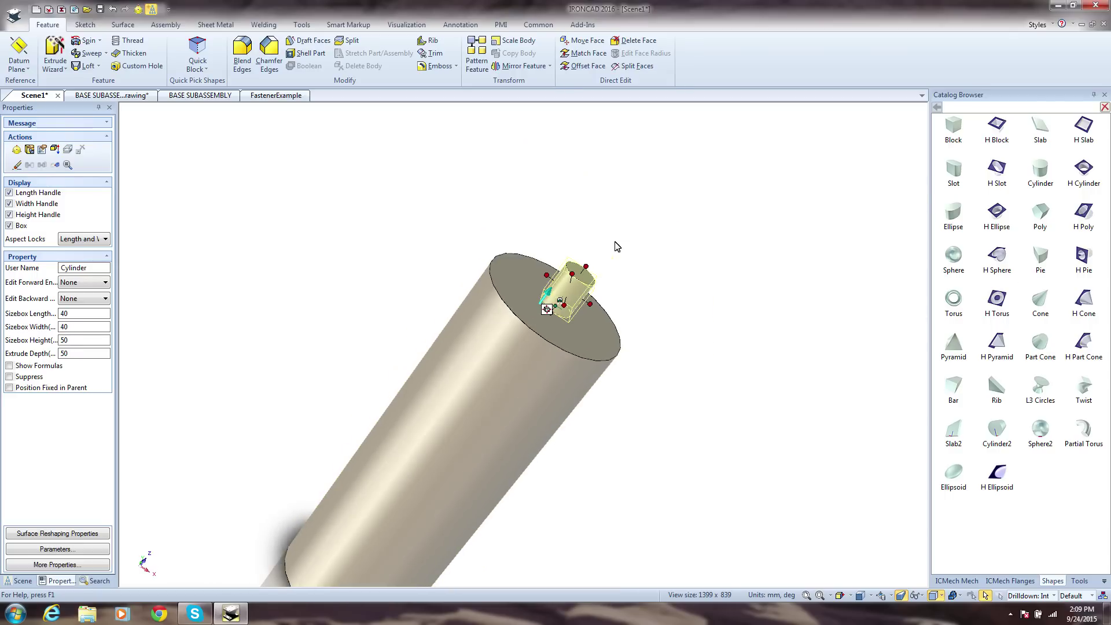
{"action": "left_click", "coordinate": [585, 267]}
{"action": "type", "text": "250"}
{"action": "key", "text": "Return"}
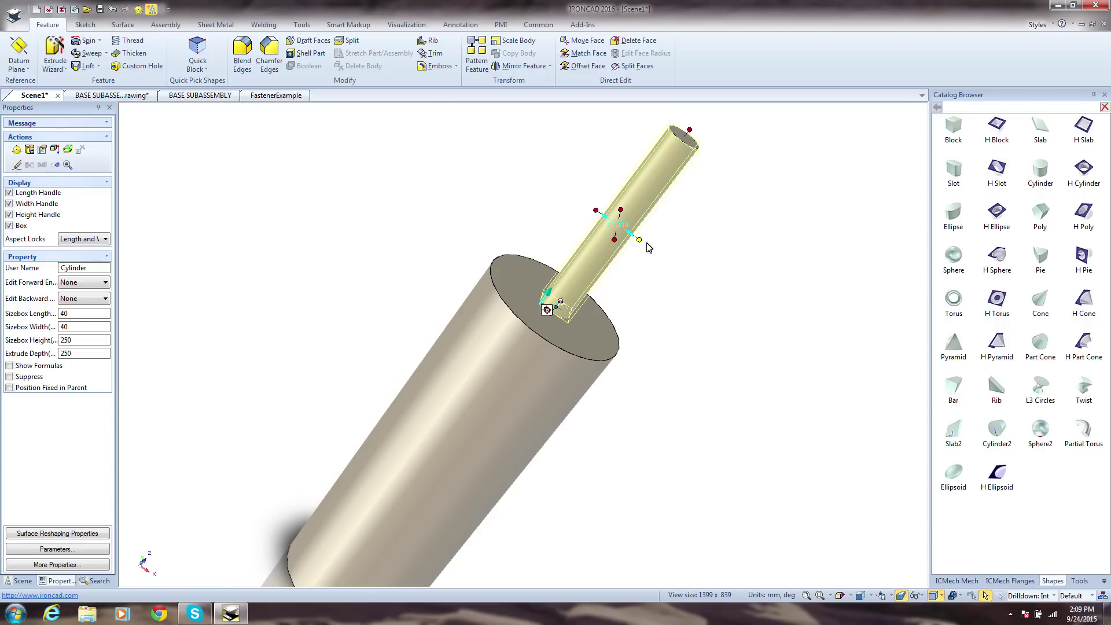
Set the smaller cylinder's diameter to 100 mm and deselect it.
{"action": "left_click_drag", "start_coordinate": [648, 248], "coordinate": [665, 257]}
{"action": "type", "text": "100"}
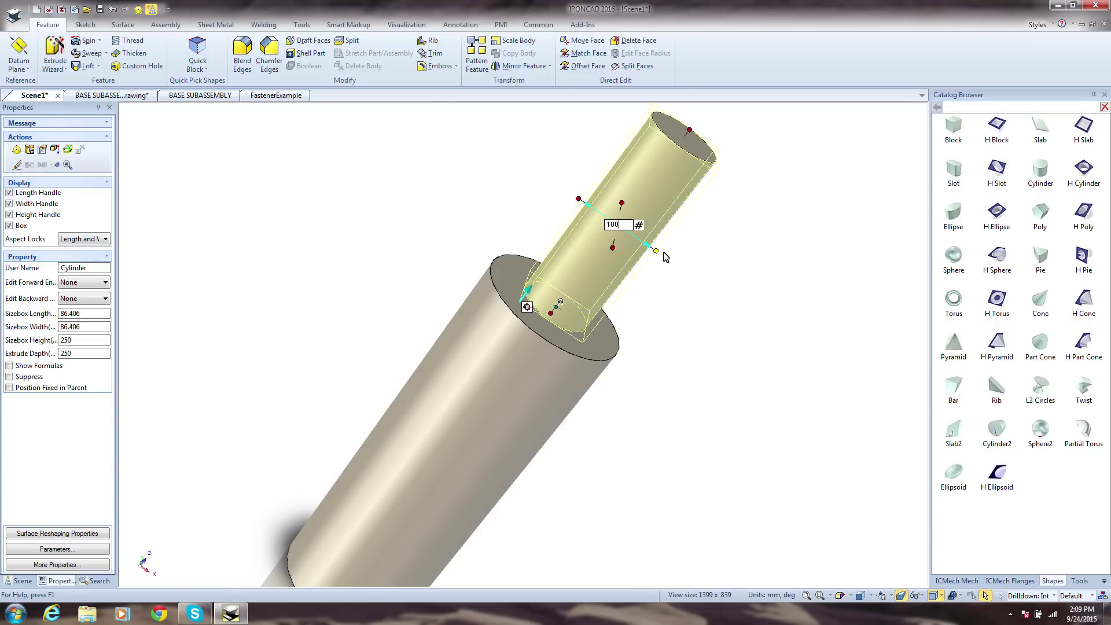
{"action": "key", "text": "Return"}
{"action": "middle_click_drag", "start_coordinate": [665, 257], "coordinate": [591, 375]}
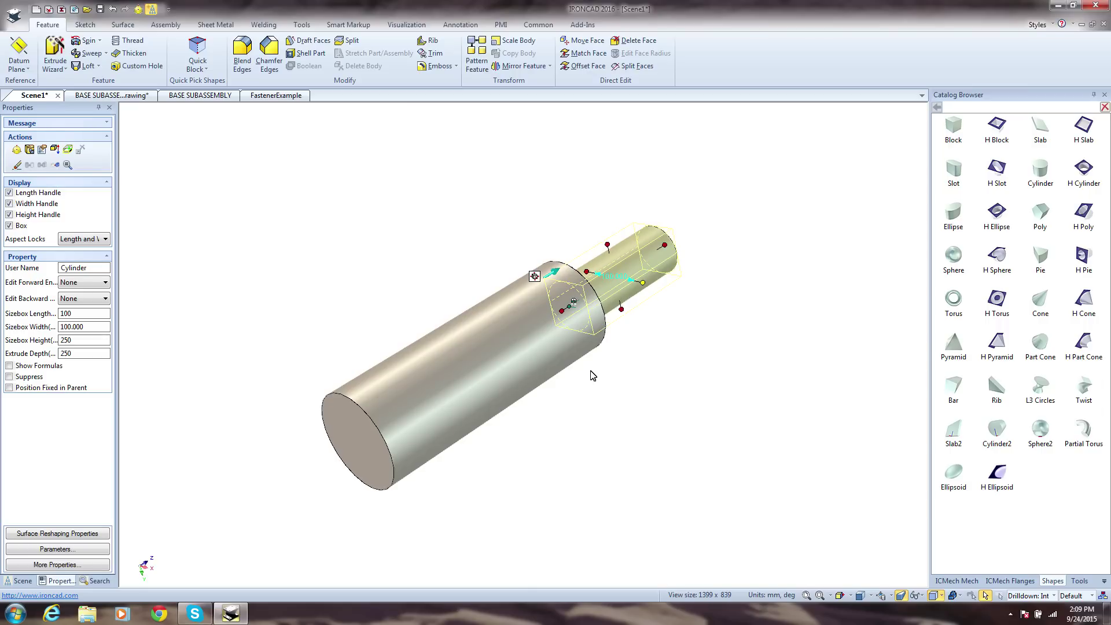
{"action": "left_click", "coordinate": [627, 388]}
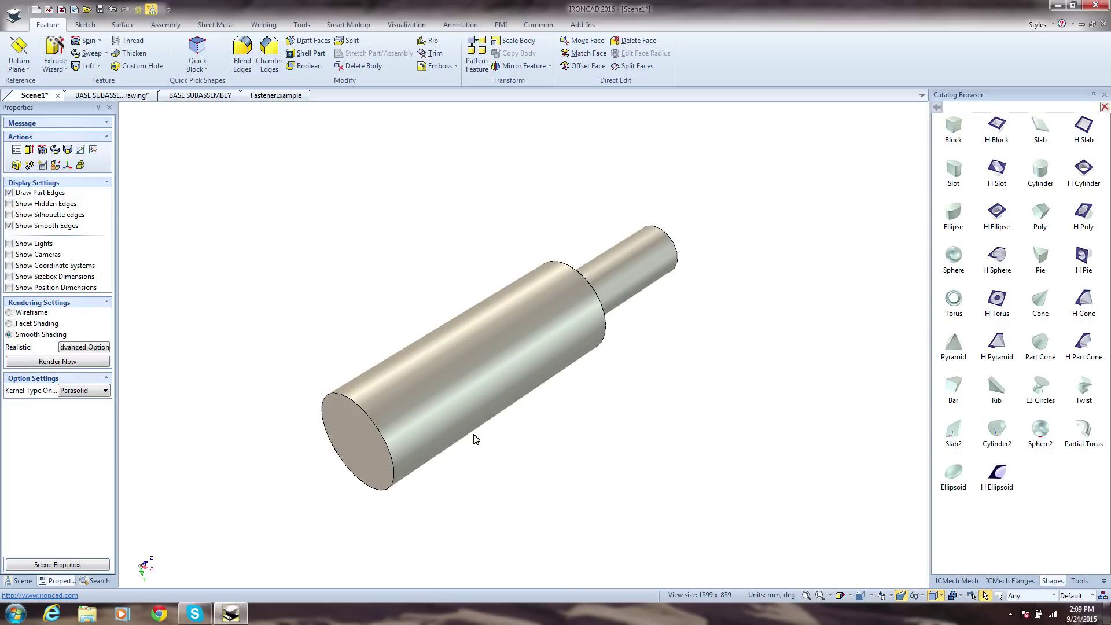
Size the cylindrical hole in the large end face to 250 mm deep and 50 mm in diameter.
{"action": "left_click_drag", "start_coordinate": [474, 439], "coordinate": [503, 369]}
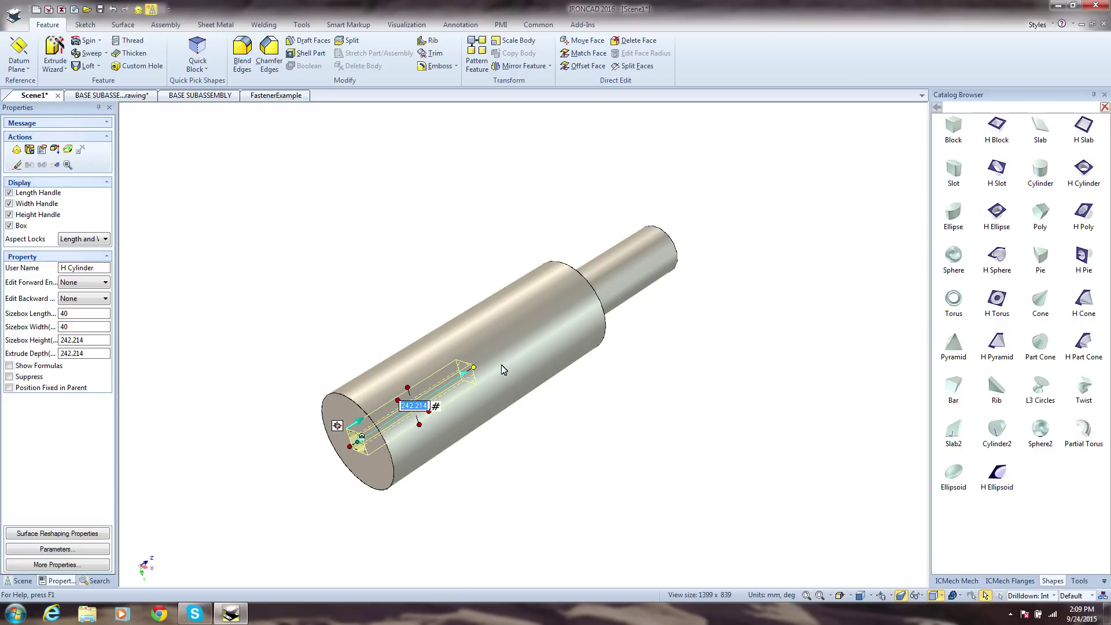
{"action": "type", "text": "250"}
{"action": "key", "text": "Return"}
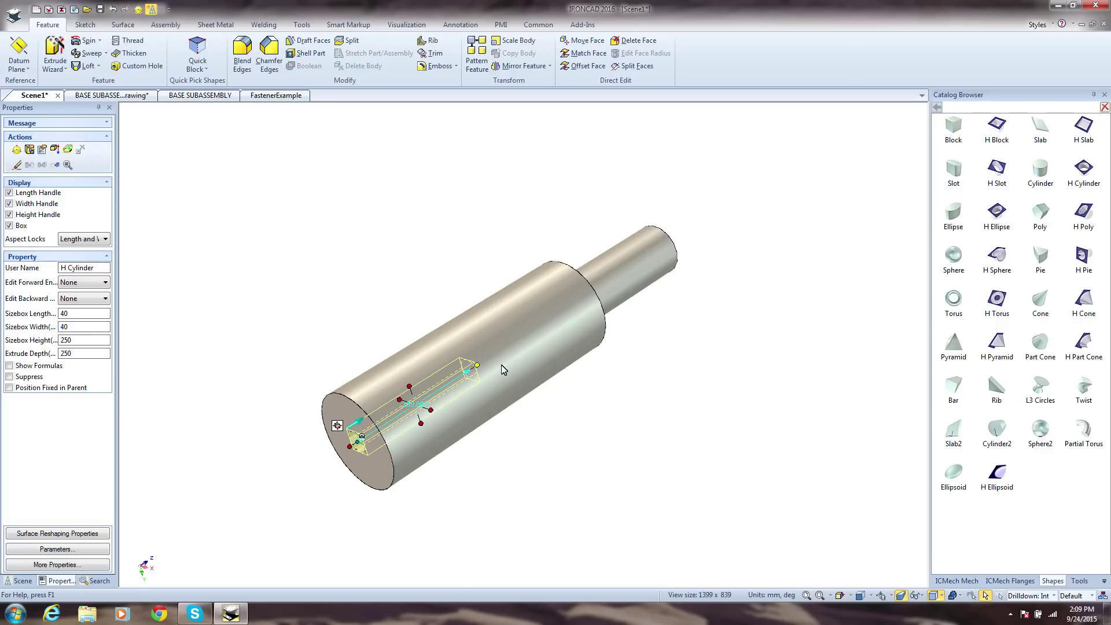
{"action": "left_click", "coordinate": [430, 414]}
{"action": "type", "text": "50"}
{"action": "key", "text": "Return"}
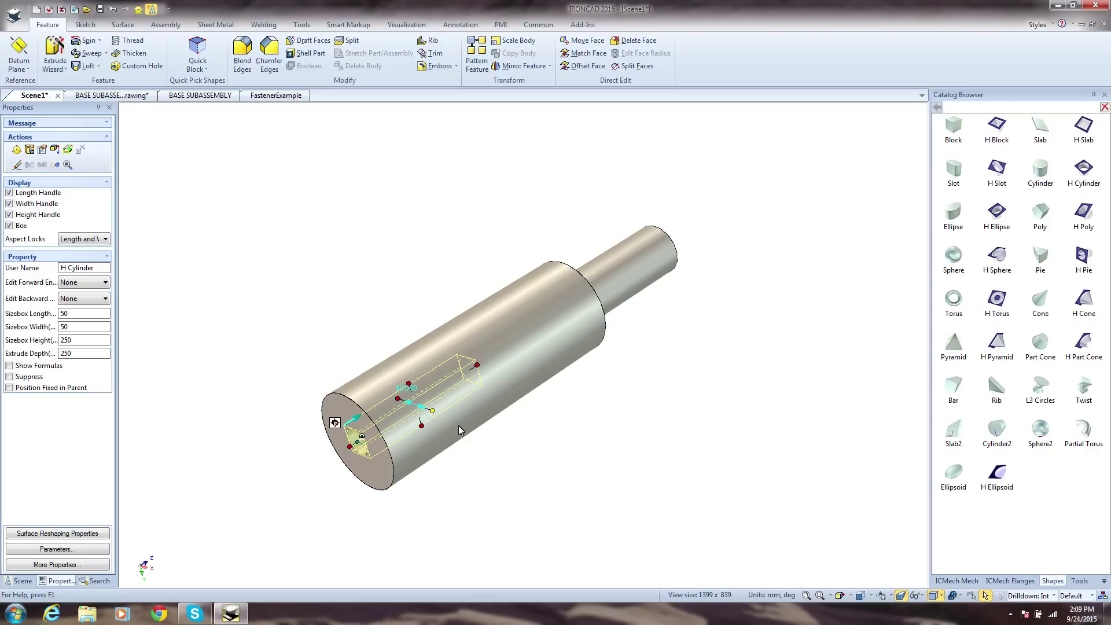
Use the TriBall to move the cylindrical hole 150 mm inward along the shaft axis.
{"action": "scroll", "coordinate": [528, 440], "scroll_direction": "up", "scroll_amount": 3}
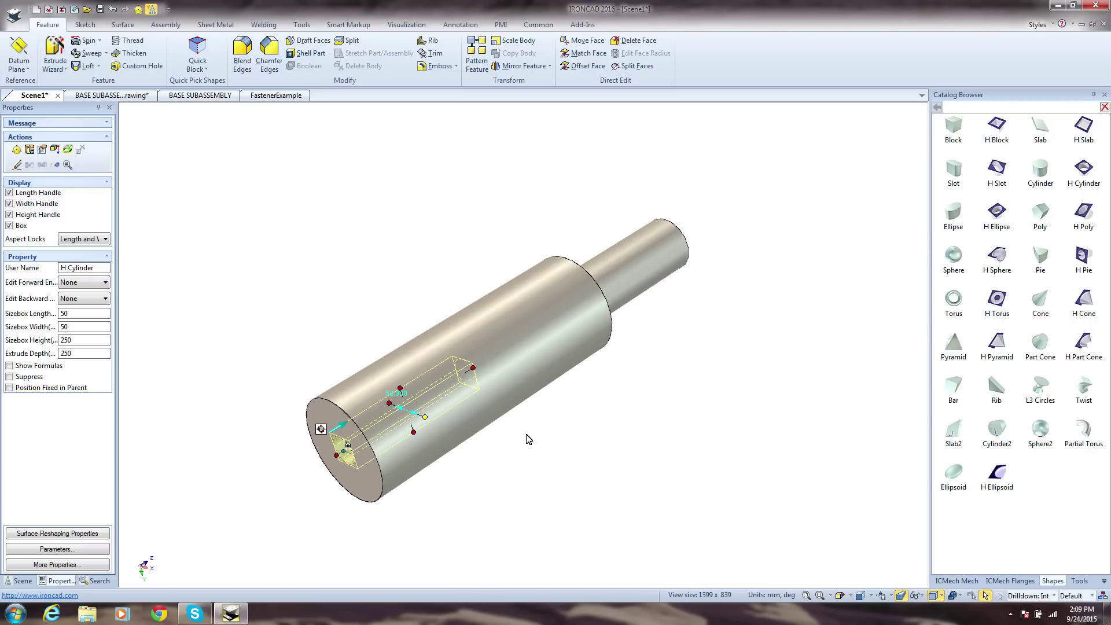
{"action": "scroll", "coordinate": [528, 440], "scroll_direction": "up", "scroll_amount": 4}
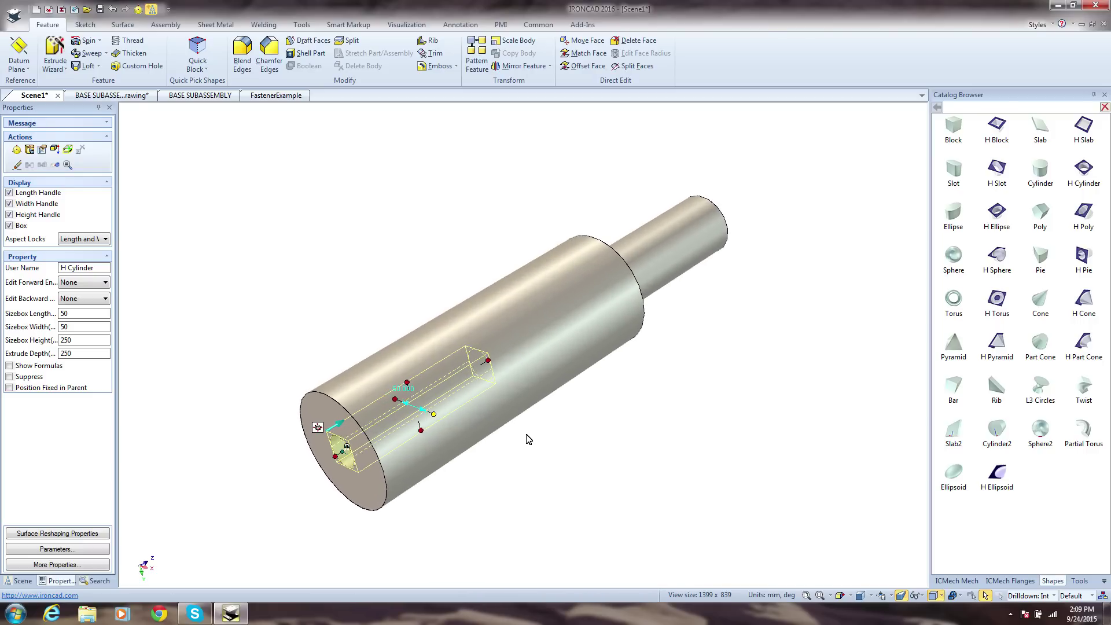
{"action": "scroll", "coordinate": [528, 440], "scroll_direction": "up", "scroll_amount": 5}
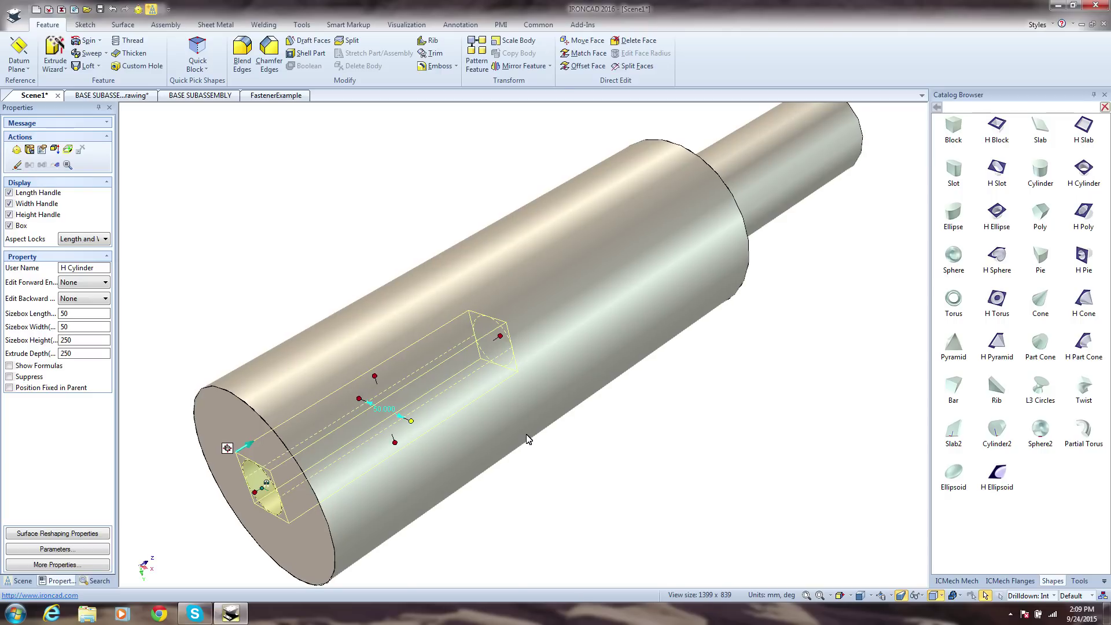
{"action": "key", "text": "F10"}
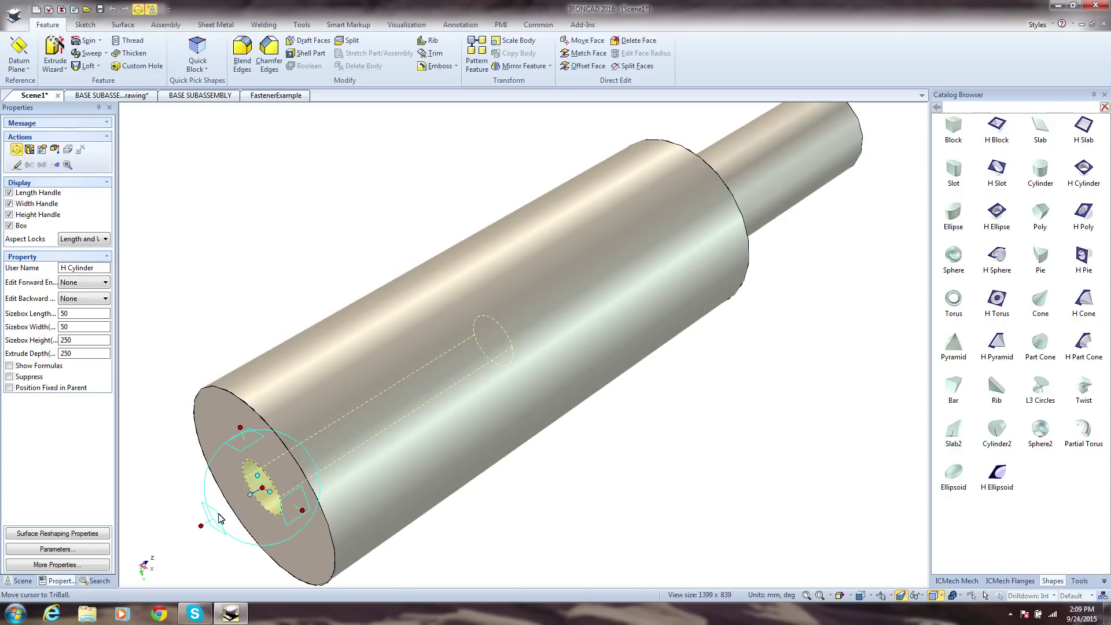
{"action": "left_click_drag", "start_coordinate": [202, 526], "coordinate": [200, 528]}
{"action": "type", "text": "150"}
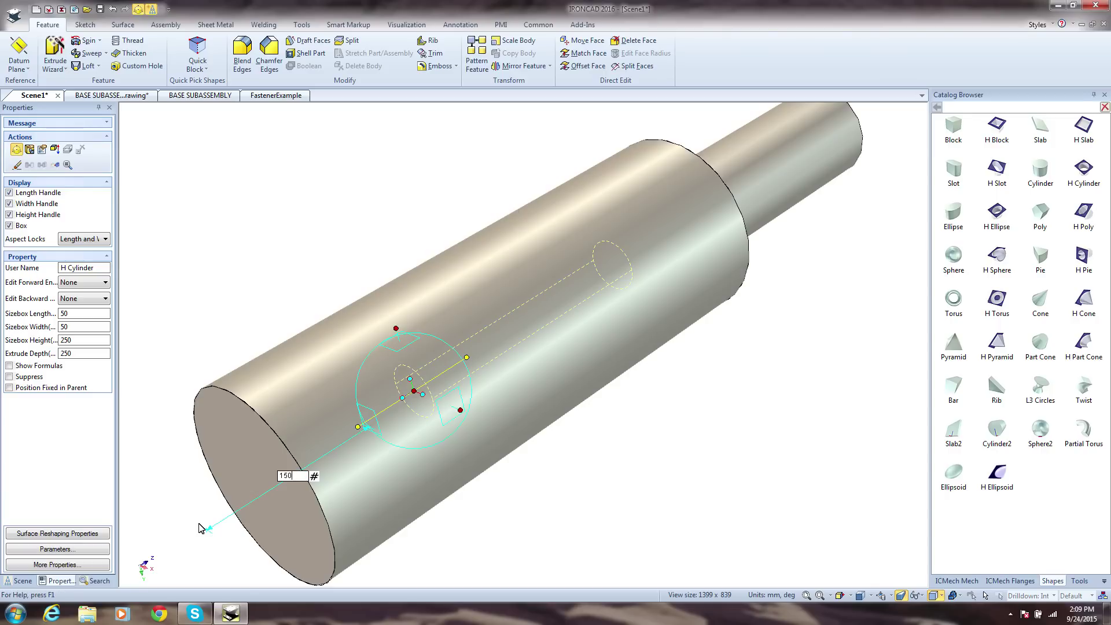
{"action": "key", "text": "Return"}
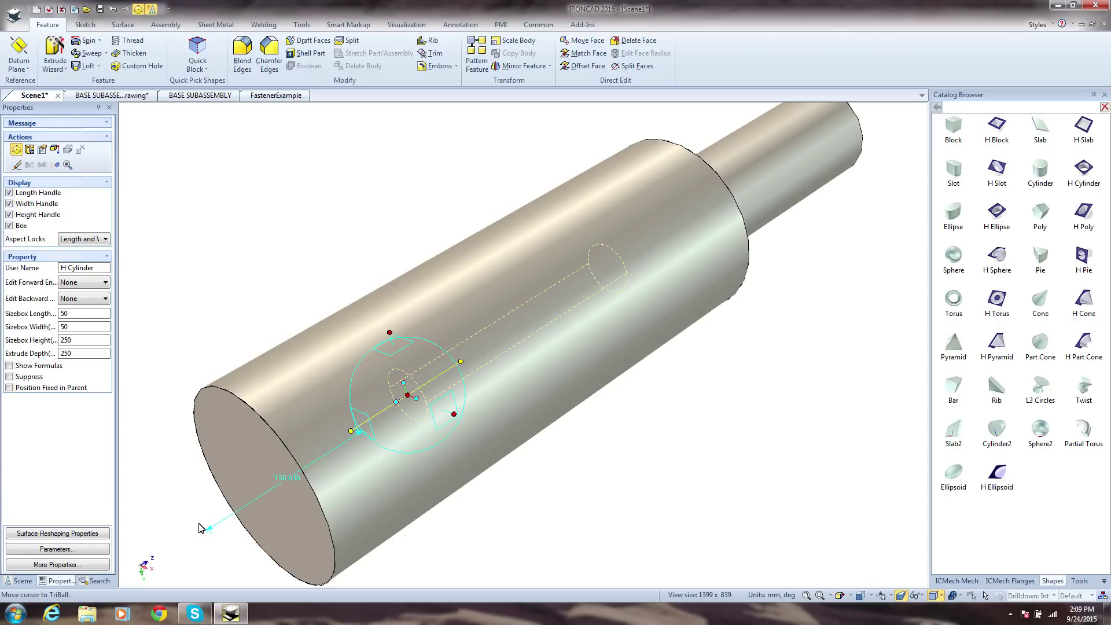
Rotate the cylindrical hole 50 degrees with the TriBall so that it crosses the shaft at an angle.
{"action": "left_click", "coordinate": [453, 413]}
{"action": "middle_click_drag", "start_coordinate": [453, 414], "coordinate": [439, 429]}
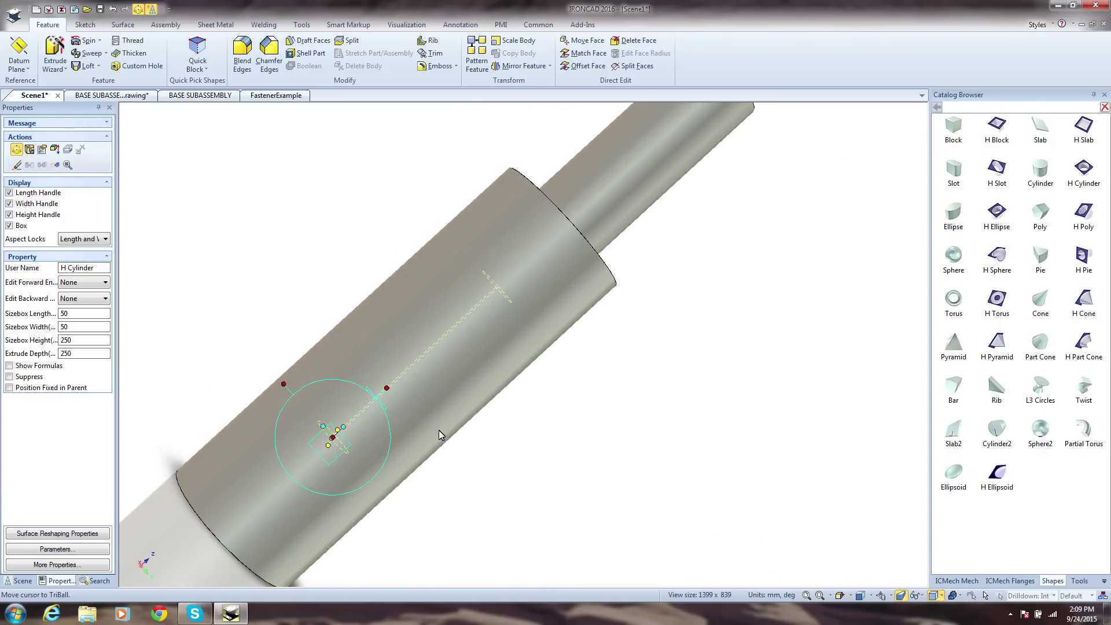
{"action": "left_click_drag", "start_coordinate": [373, 442], "coordinate": [364, 415]}
{"action": "middle_click_drag", "start_coordinate": [425, 488], "coordinate": [422, 488]}
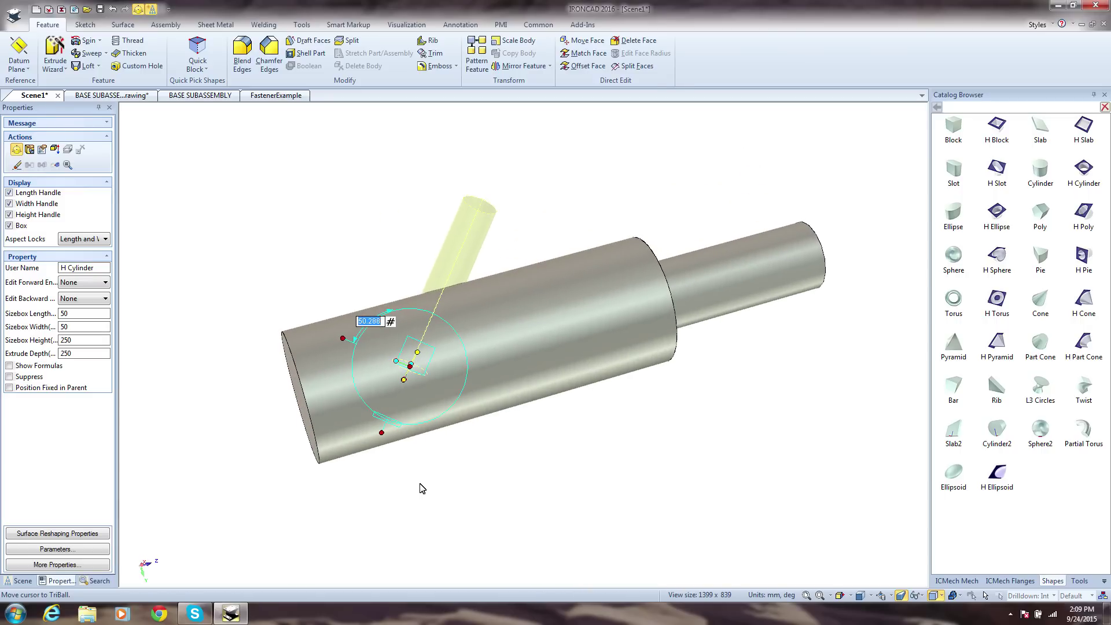
{"action": "type", "text": "50"}
{"action": "key", "text": "Return"}
{"action": "key", "text": "F10"}
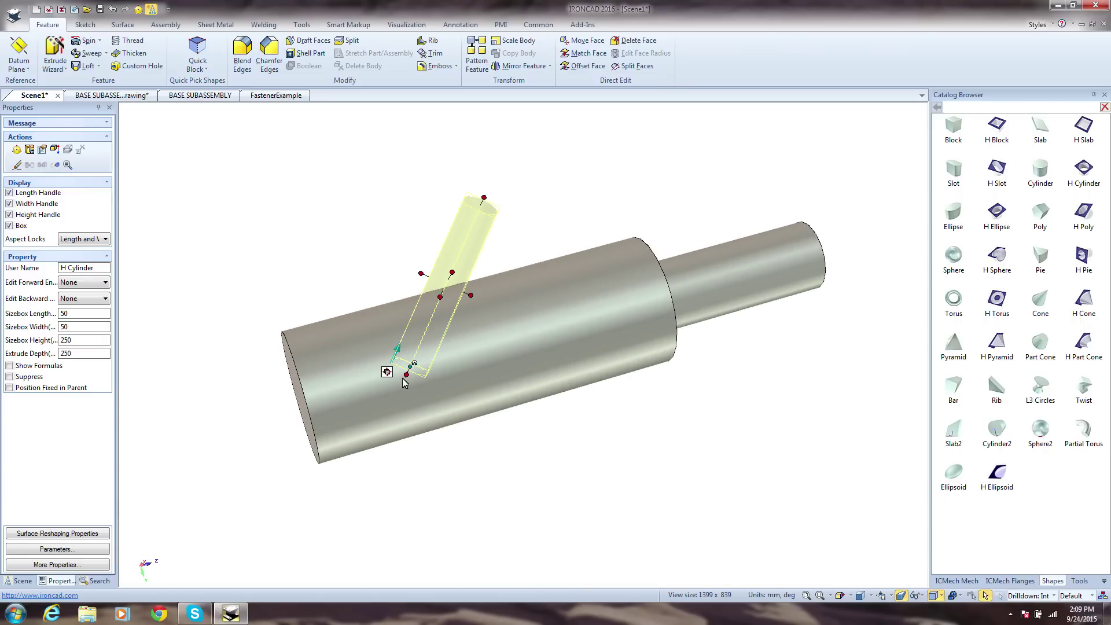
Extend the lower end of the angled hole past the opposite side of the shaft and deselect it.
{"action": "left_click_drag", "start_coordinate": [405, 380], "coordinate": [366, 529]}
{"action": "left_click", "coordinate": [482, 521]}
{"action": "middle_click_drag", "start_coordinate": [481, 521], "coordinate": [493, 404]}
Apply a solid dark grey SmartPaint colour to the shaft part.
{"action": "right_click", "coordinate": [493, 405]}
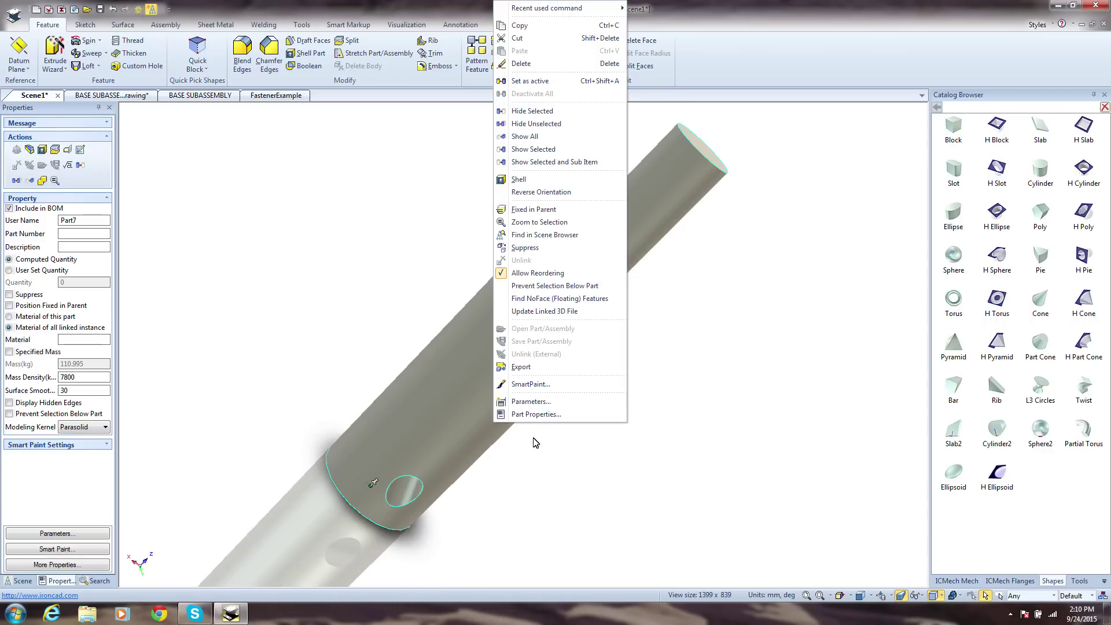
{"action": "left_click", "coordinate": [545, 384]}
{"action": "left_click", "coordinate": [511, 252]}
{"action": "left_click", "coordinate": [524, 254]}
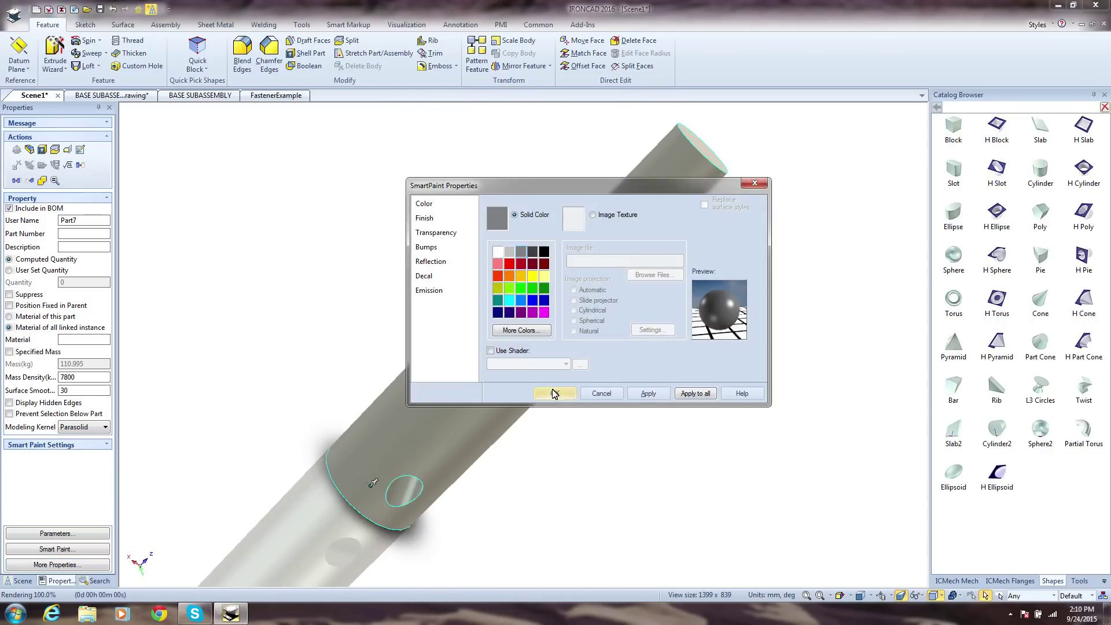
{"action": "left_click", "coordinate": [554, 394]}
Place a BK ball bearing with a 100 mm bore on the shaft's shoulder around the smaller cylinder.
{"action": "left_click", "coordinate": [1078, 580]}
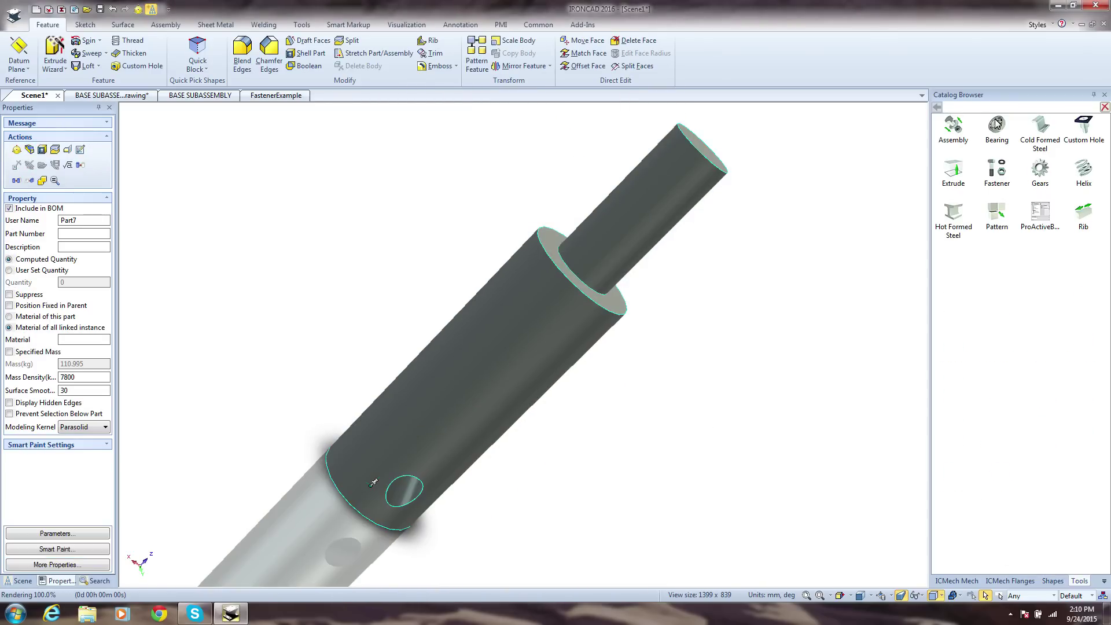
{"action": "left_click_drag", "start_coordinate": [1002, 131], "coordinate": [584, 271]}
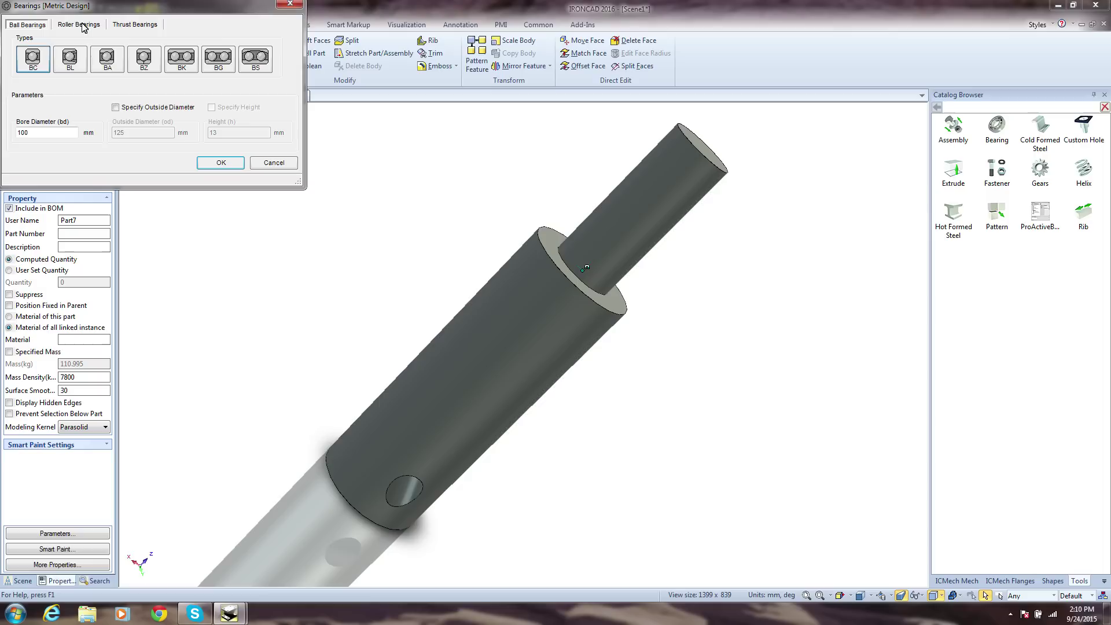
{"action": "left_click", "coordinate": [109, 26]}
{"action": "left_click", "coordinate": [26, 24]}
{"action": "left_click", "coordinate": [181, 60]}
{"action": "left_click", "coordinate": [221, 162]}
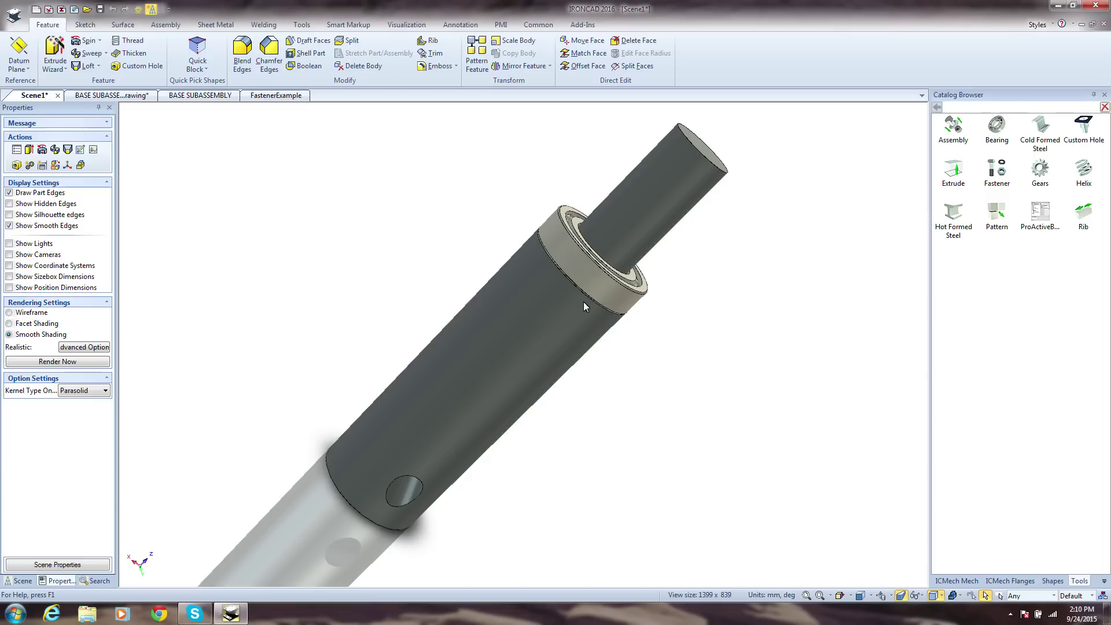
Shorten the smaller cylinder so that its end snaps flush with the bearing's outer face.
{"action": "double_click", "coordinate": [675, 200]}
{"action": "left_click_drag", "start_coordinate": [704, 147], "coordinate": [651, 289], "text": "shift"}
{"action": "left_click", "coordinate": [710, 321]}
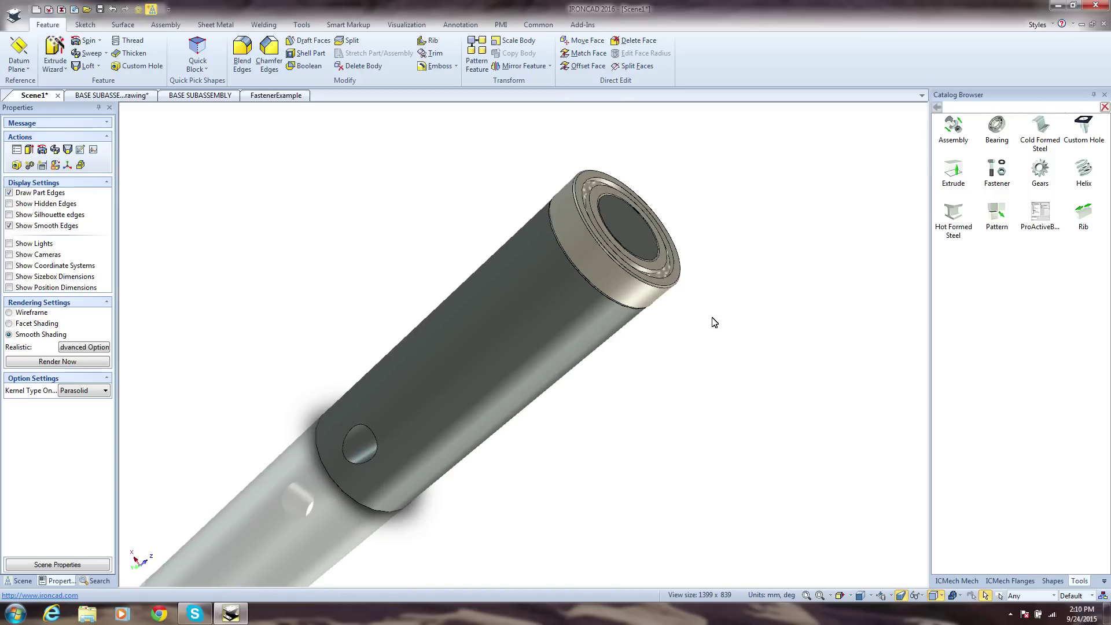
Select the shaft and the bearing and combine them into one assembly.
{"action": "key", "text": "alt"}
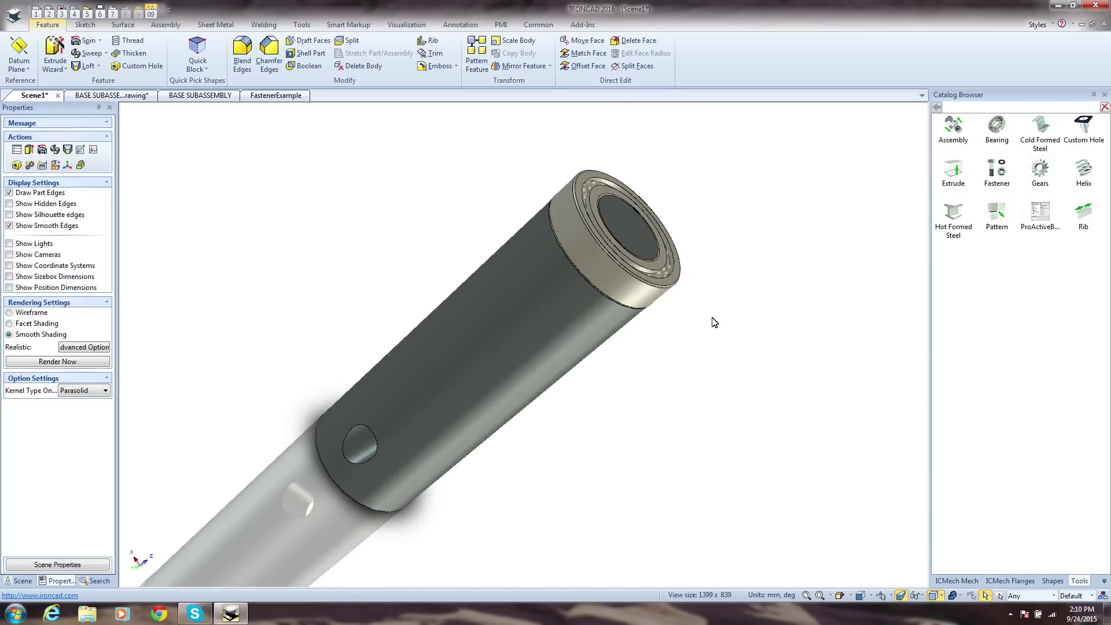
{"action": "key", "text": "alt"}
{"action": "key", "text": "ctrl+a"}
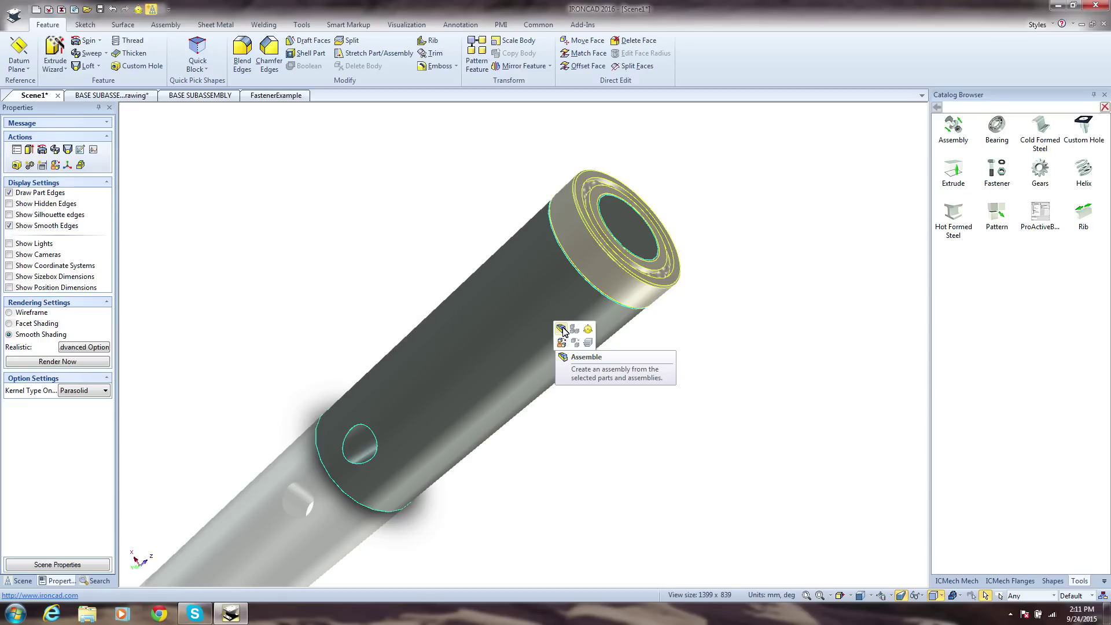
{"action": "left_click", "coordinate": [562, 329]}
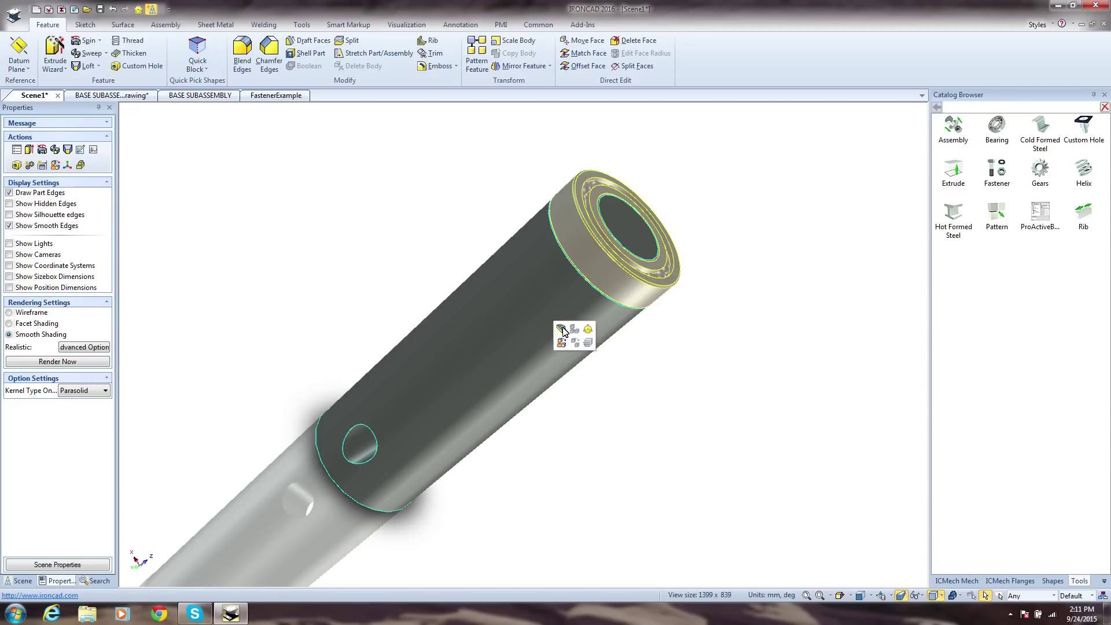
Create a new catalog and store the shaft and bearing assembly in it.
{"action": "left_click", "coordinate": [539, 24]}
{"action": "left_click", "coordinate": [358, 41]}
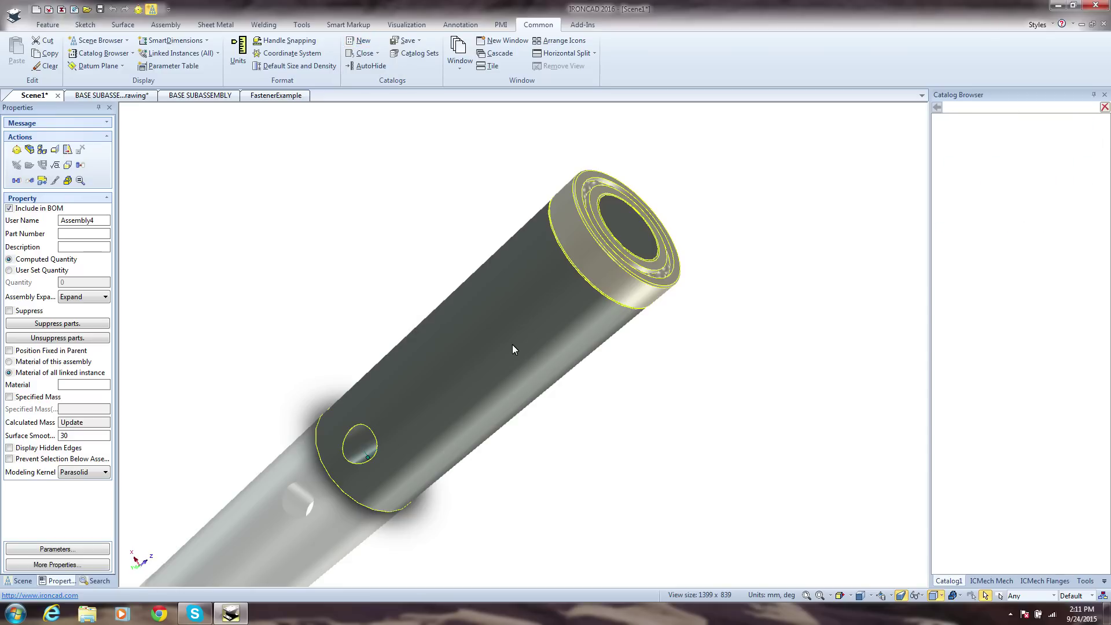
{"action": "left_click_drag", "start_coordinate": [513, 345], "coordinate": [979, 237]}
{"action": "left_click", "coordinate": [809, 354]}
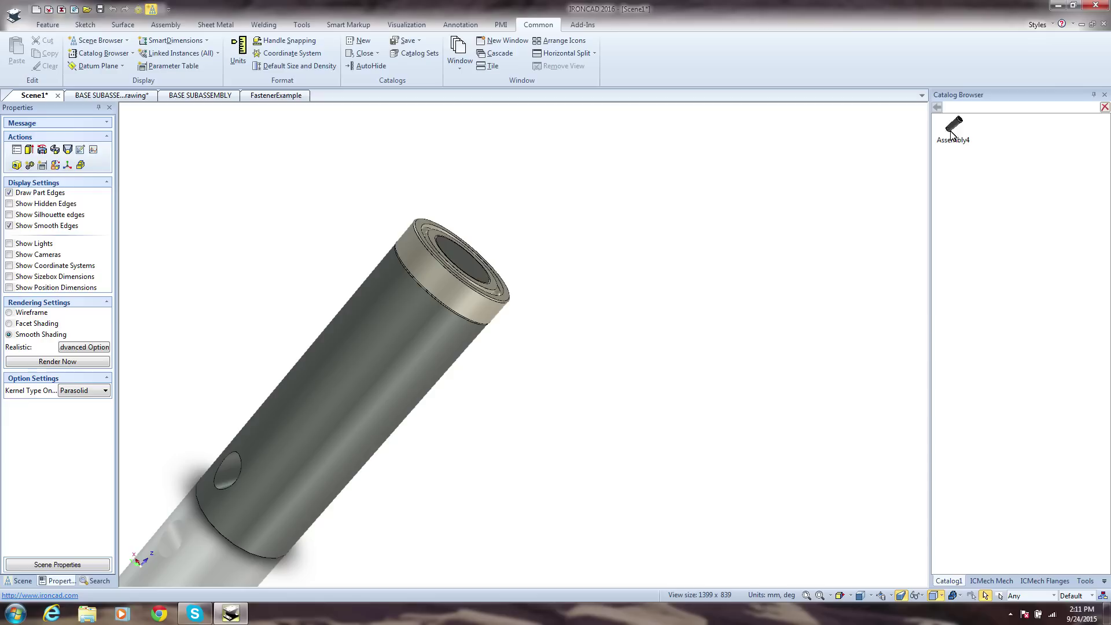
Place a copy of the stored assembly from the catalog beside the original and deselect it.
{"action": "left_click_drag", "start_coordinate": [950, 132], "coordinate": [654, 371]}
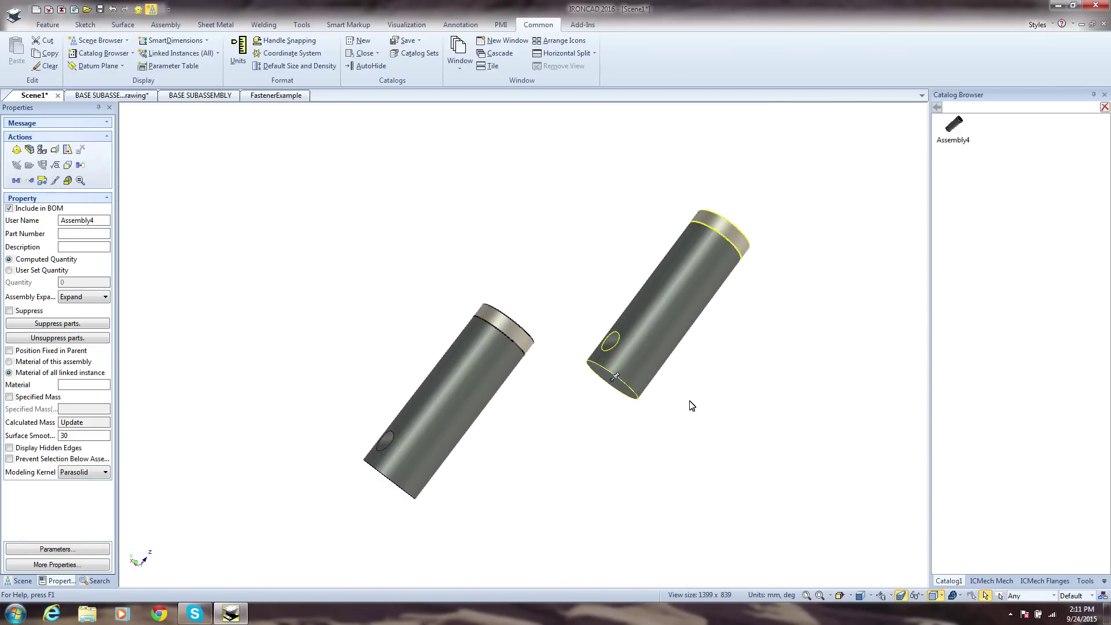
{"action": "left_click", "coordinate": [692, 406]}
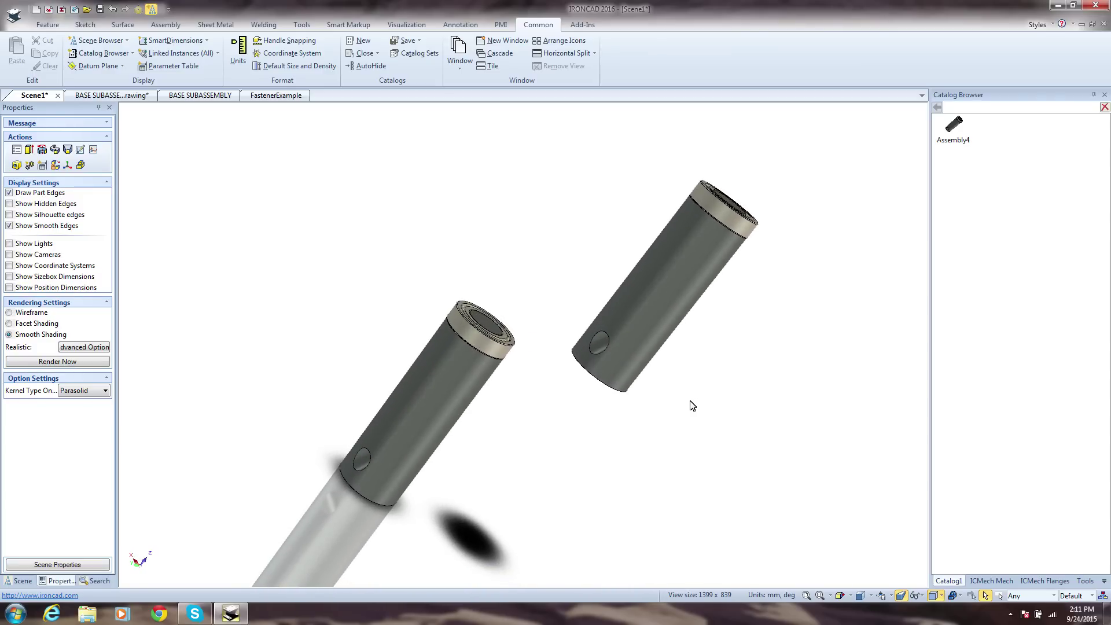
Delete all assemblies from the scene and bring up the ICMech Flanges catalog.
{"action": "key", "text": "ctrl+a"}
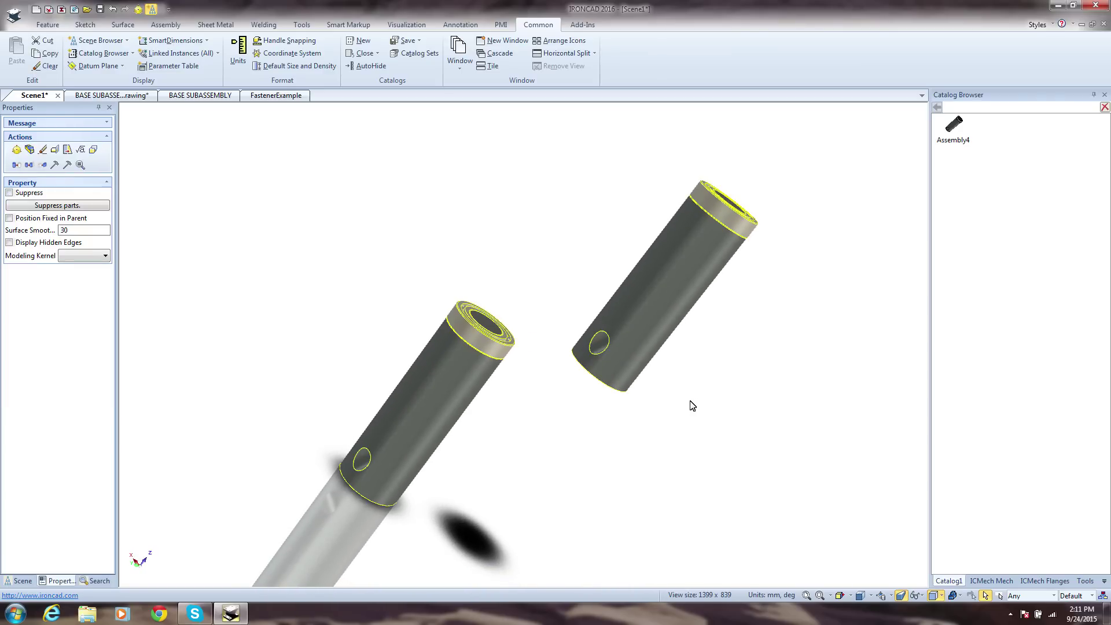
{"action": "key", "text": "Delete"}
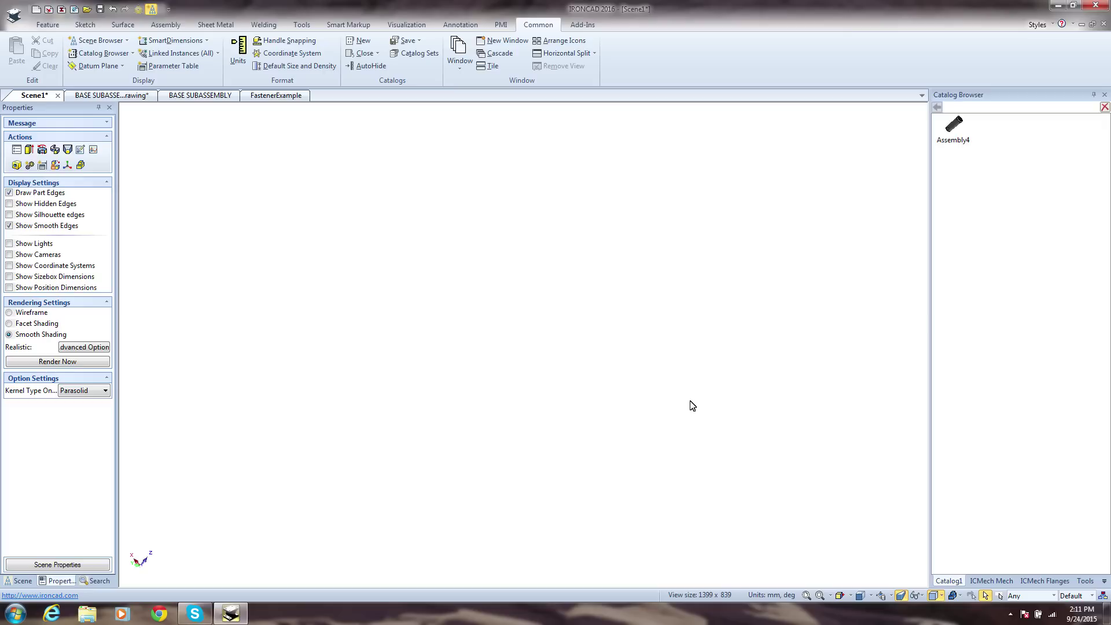
{"action": "left_click", "coordinate": [1026, 581]}
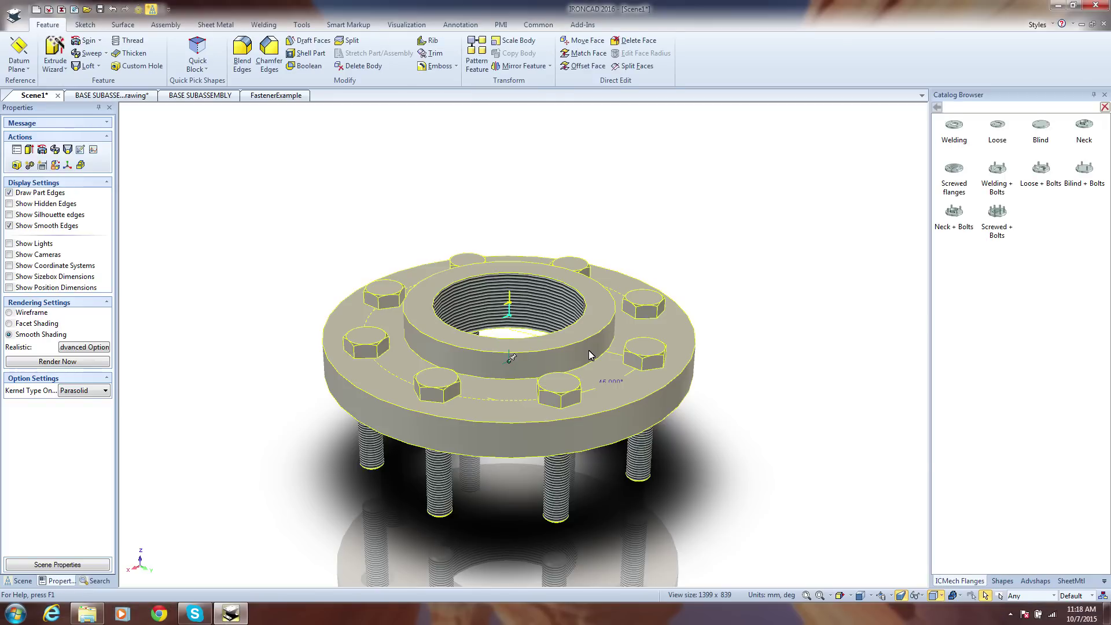
Edit the bolted screwed flange in the scene, choosing a different DN size and applying it.
{"action": "double_click", "coordinate": [590, 355]}
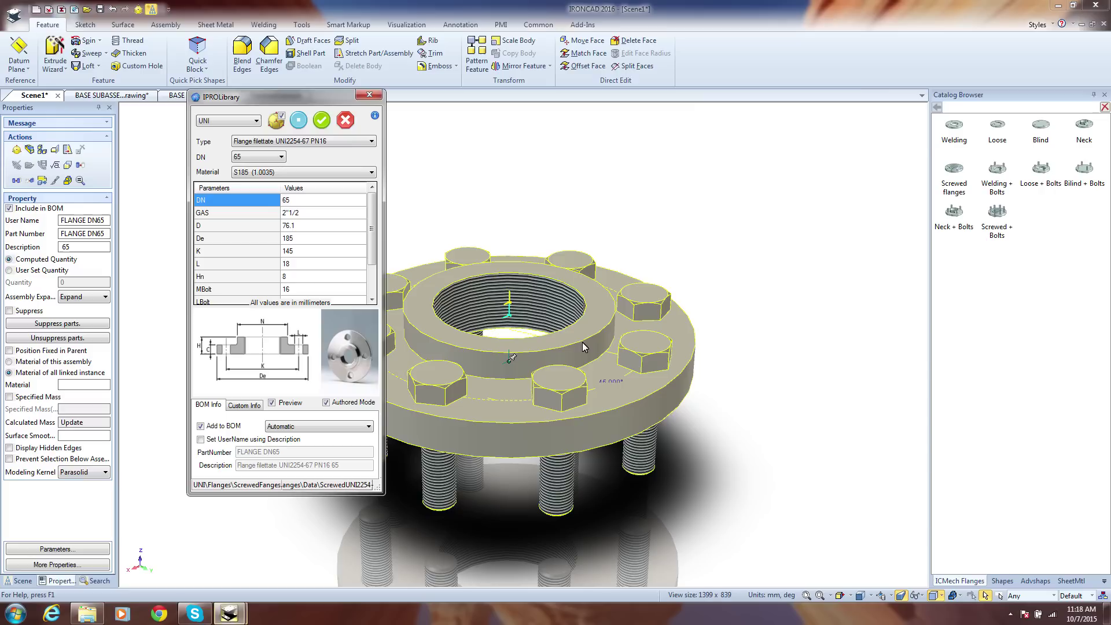
{"action": "left_click", "coordinate": [279, 158]}
{"action": "left_click", "coordinate": [262, 228]}
{"action": "left_click", "coordinate": [322, 121]}
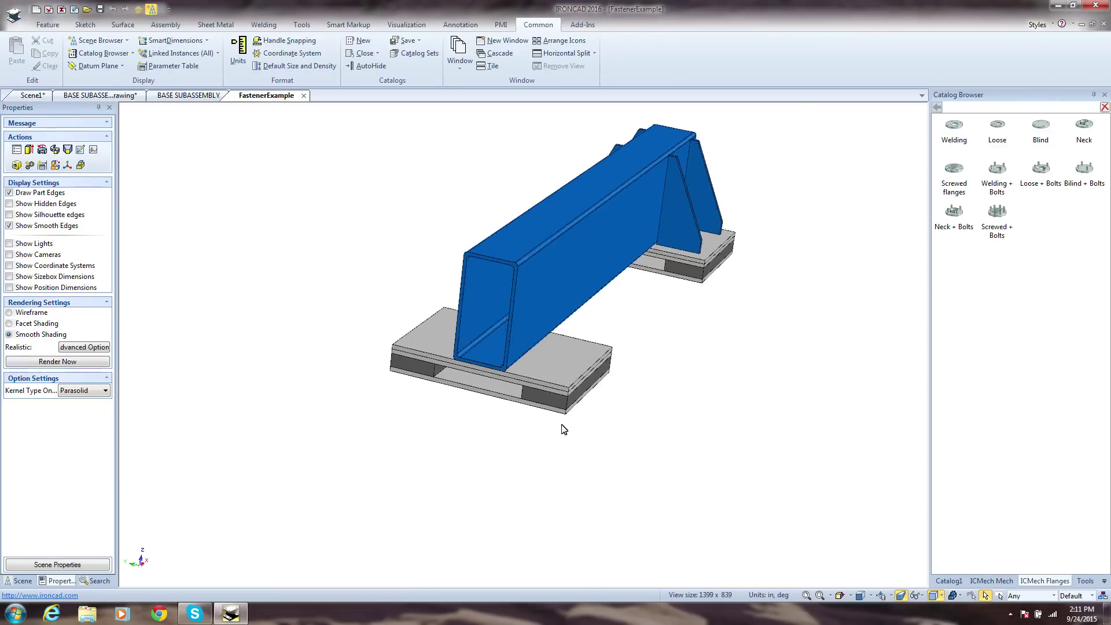
Place an M12 bolt assembly with a UNI5588-65 nut from the ICMech Mech catalog on the inner bottom face of the blue beam's open end.
{"action": "left_click", "coordinate": [992, 581]}
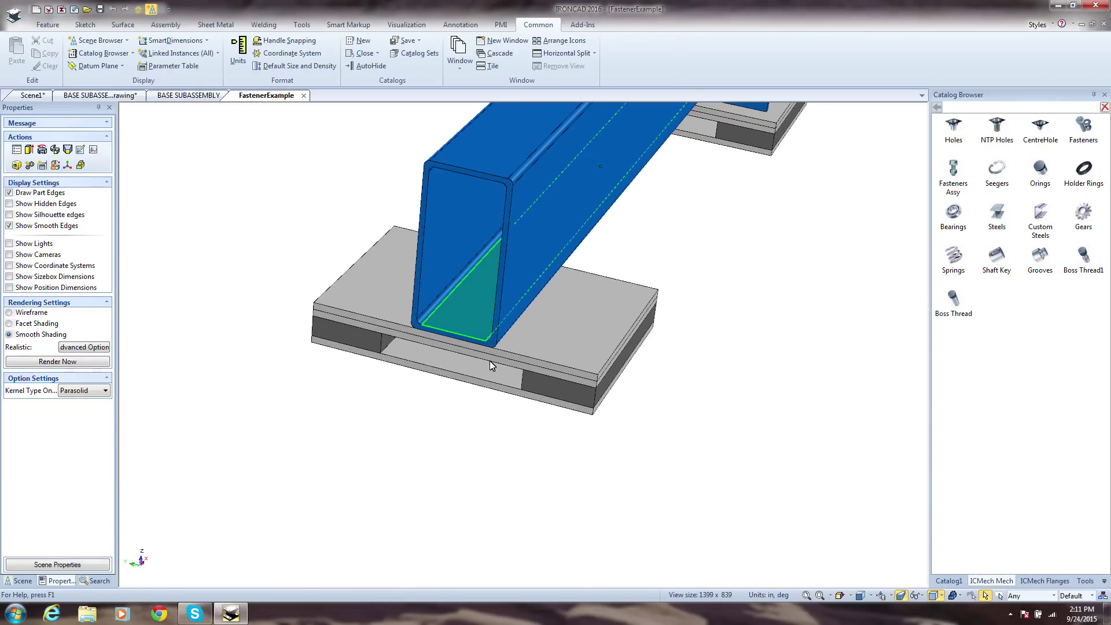
{"action": "left_click_drag", "start_coordinate": [490, 360], "coordinate": [490, 362]}
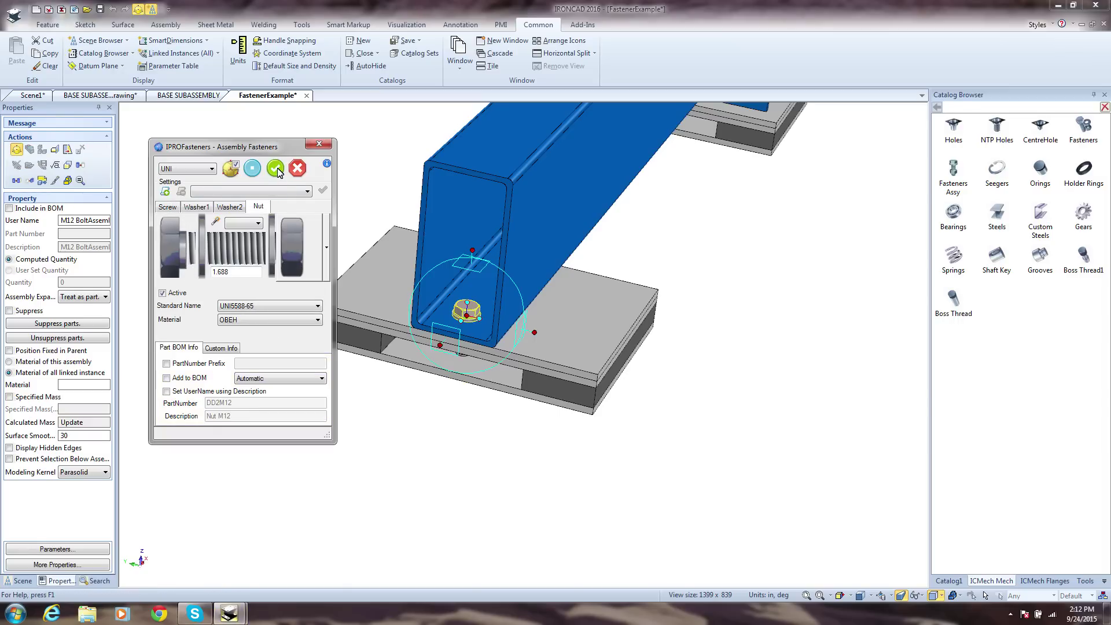
{"action": "left_click", "coordinate": [278, 169]}
{"action": "middle_click_drag", "start_coordinate": [463, 435], "coordinate": [466, 433]}
Switch to the BASE SUBASSEMBLY scene and open the parameter table of the main base assembly.
{"action": "key", "text": "ctrl+Tab"}
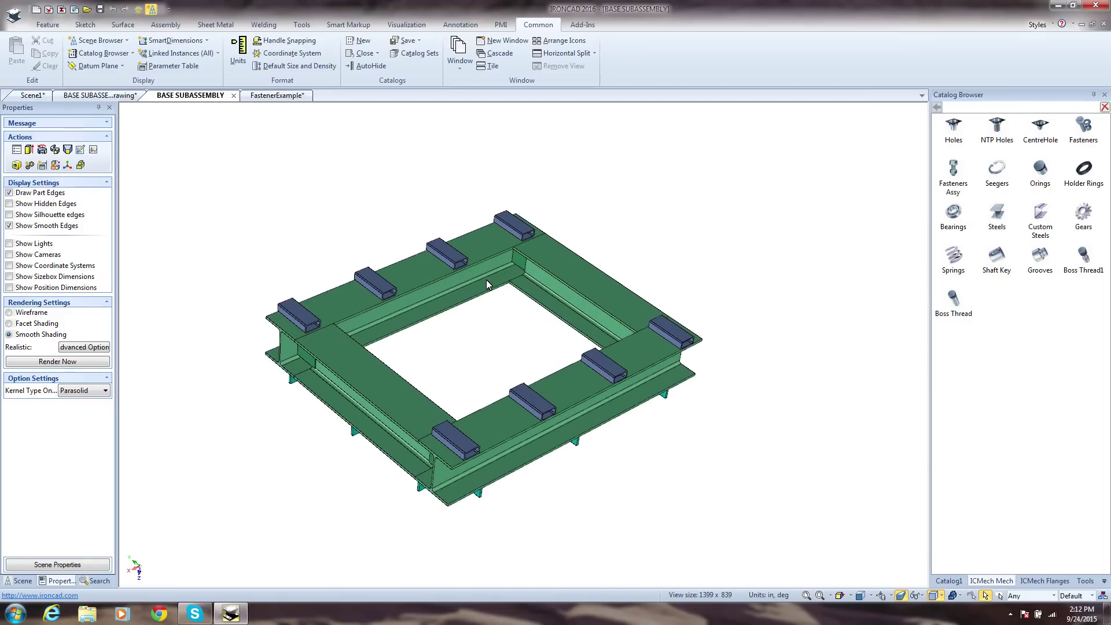
{"action": "left_click", "coordinate": [488, 287]}
{"action": "right_click", "coordinate": [490, 288]}
{"action": "left_click", "coordinate": [524, 380]}
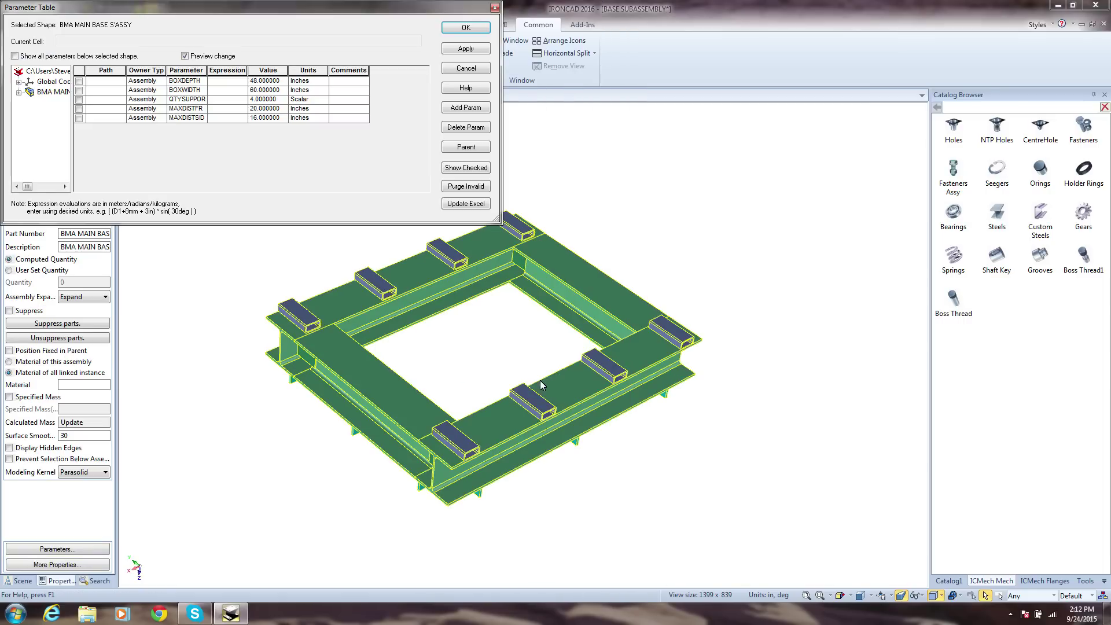
Set BOXDEPTH to 60 inches and BOXWIDTH to 100 inches, accept the changes and deselect the resized base frame.
{"action": "left_click", "coordinate": [283, 82]}
{"action": "type", "text": "60"}
{"action": "double_click", "coordinate": [282, 82]}
{"action": "type", "text": "60"}
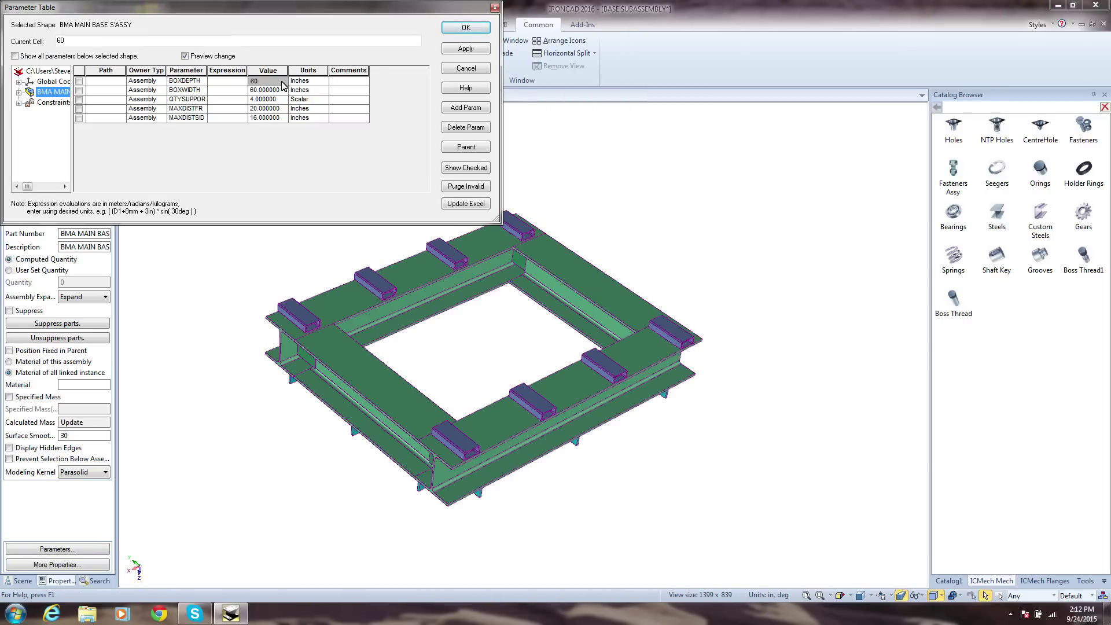
{"action": "double_click", "coordinate": [268, 91]}
{"action": "type", "text": "100"}
{"action": "left_click", "coordinate": [467, 28]}
{"action": "scroll", "coordinate": [437, 346], "scroll_direction": "down", "scroll_amount": 3}
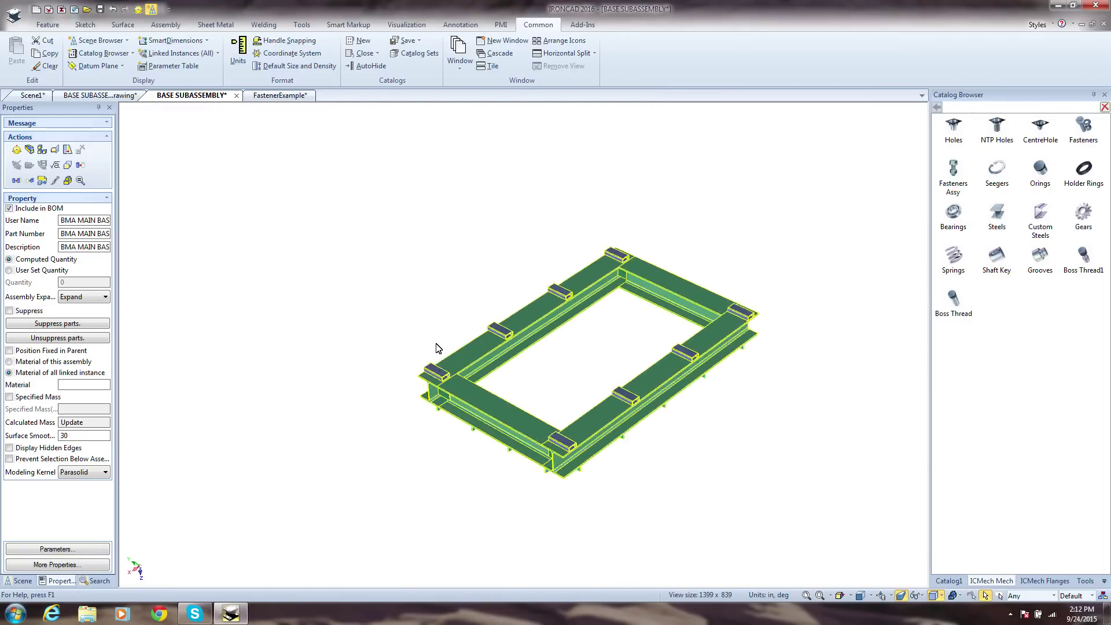
{"action": "scroll", "coordinate": [436, 347], "scroll_direction": "up", "scroll_amount": 3}
{"action": "scroll", "coordinate": [475, 362], "scroll_direction": "down", "scroll_amount": 1}
{"action": "left_click", "coordinate": [480, 367]}
Open the BASE SUBASSEMBLY drawing and update the views on its sheet to match the changed scene.
{"action": "left_click", "coordinate": [122, 95]}
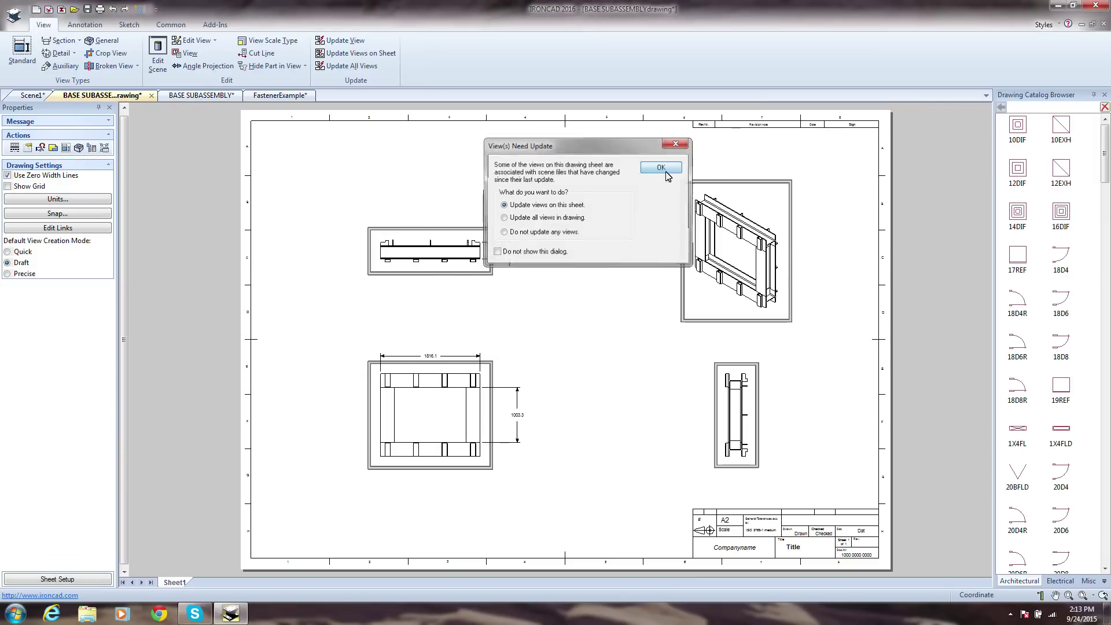
{"action": "left_click", "coordinate": [662, 167]}
Look at the resized frame in the BASE SUBASSEMBLY scene again and return to the FastenerExample scene.
{"action": "left_click", "coordinate": [282, 95]}
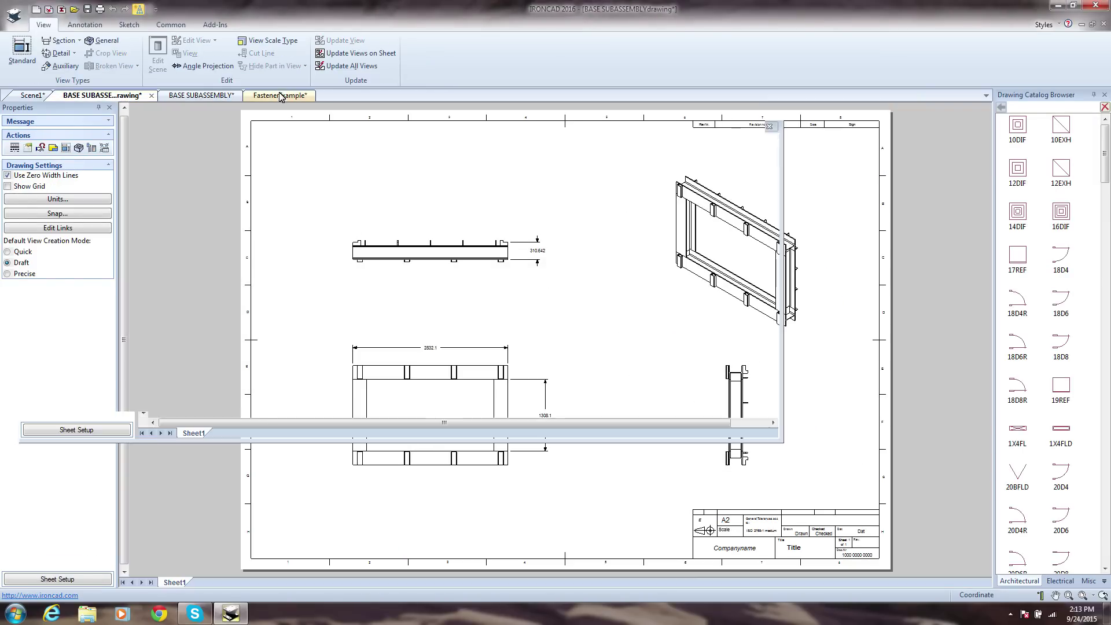
{"action": "left_click", "coordinate": [178, 98]}
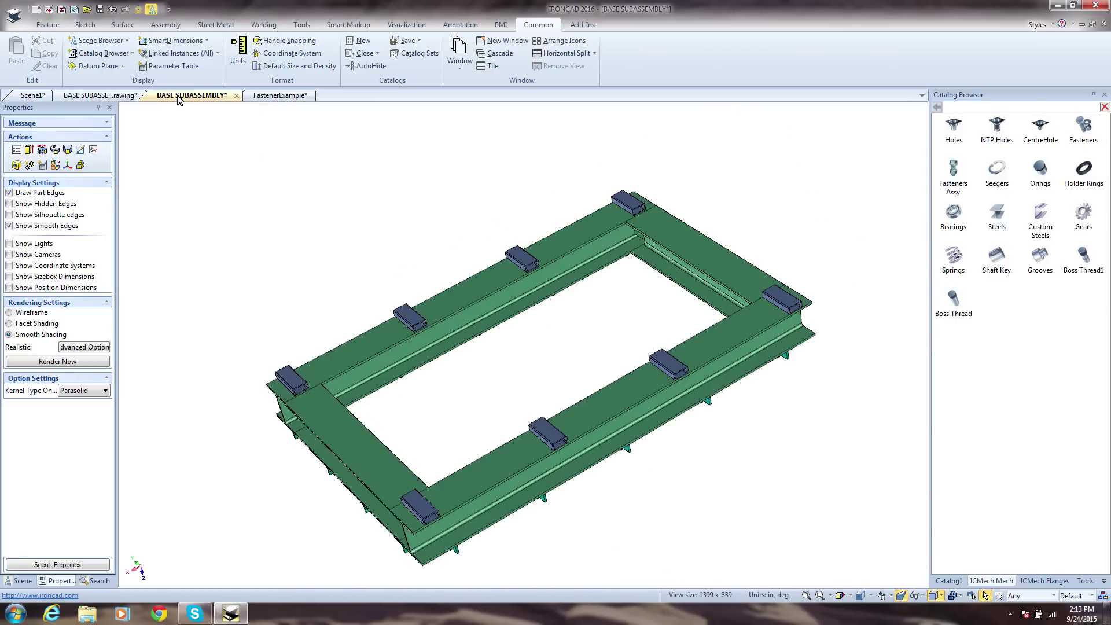
{"action": "left_click", "coordinate": [281, 96]}
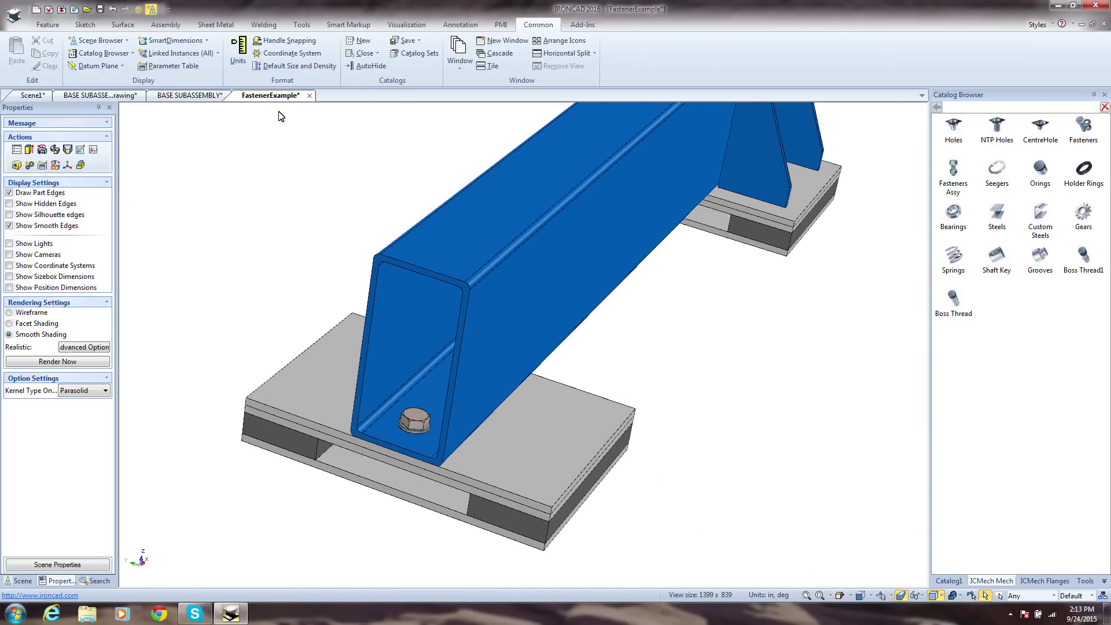